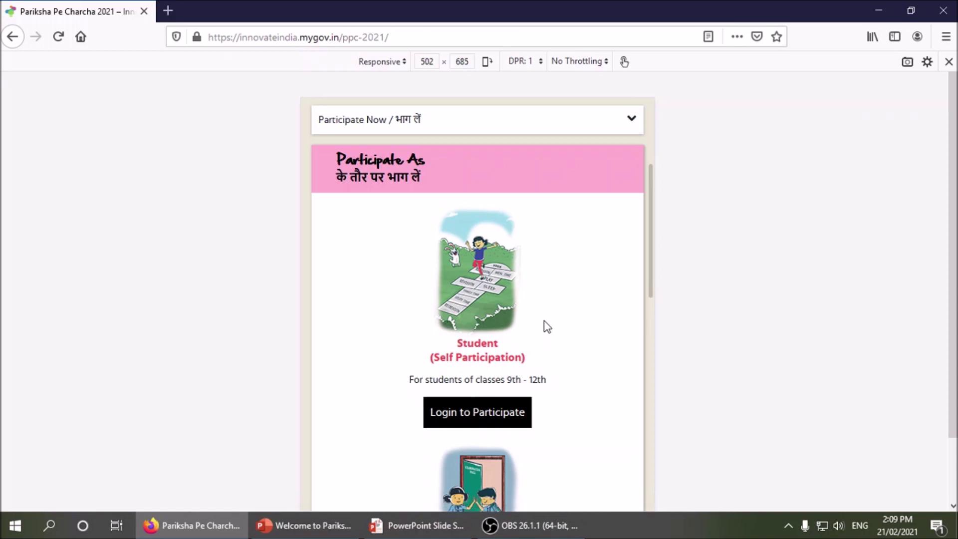
scroll(548, 324, "down", 2)
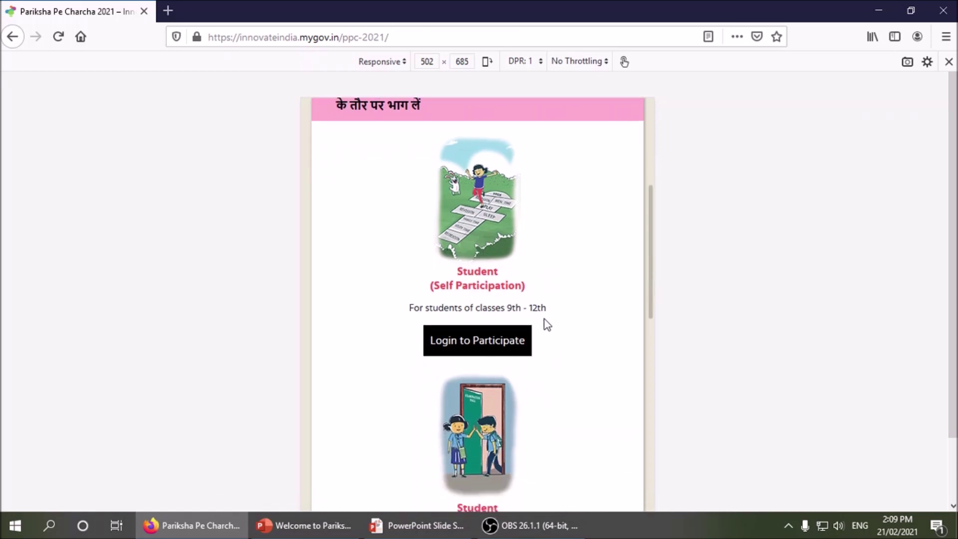
scroll(545, 323, "down", 3)
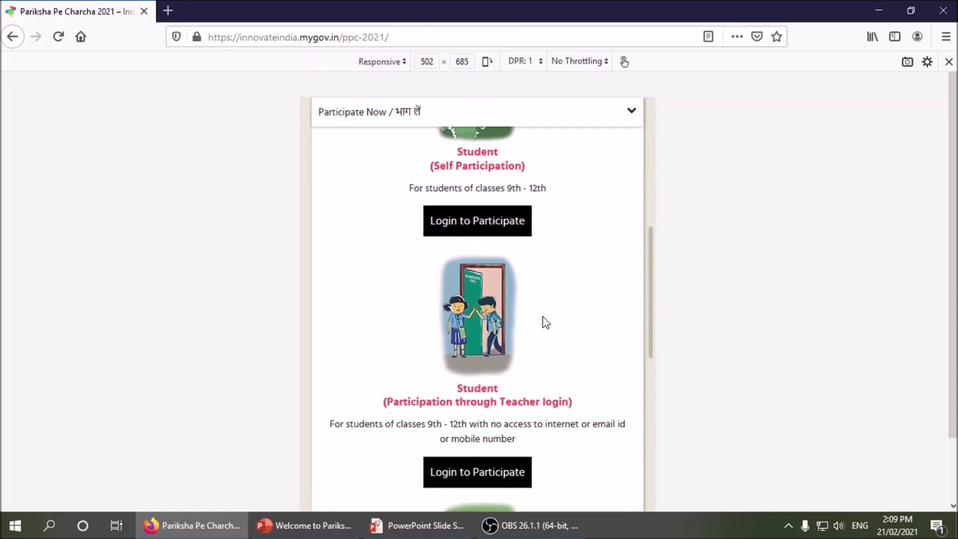
scroll(546, 323, "up", 1)
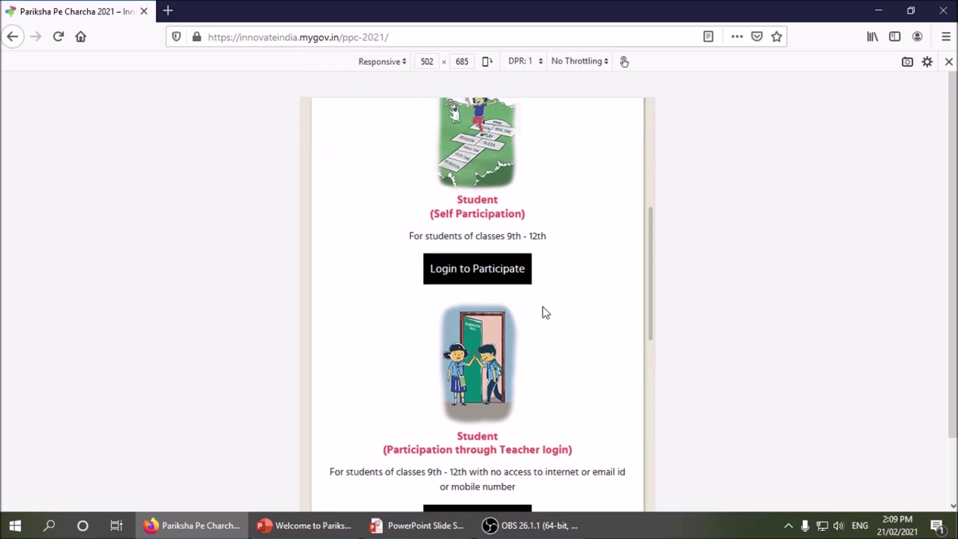
scroll(546, 313, "up", 2)
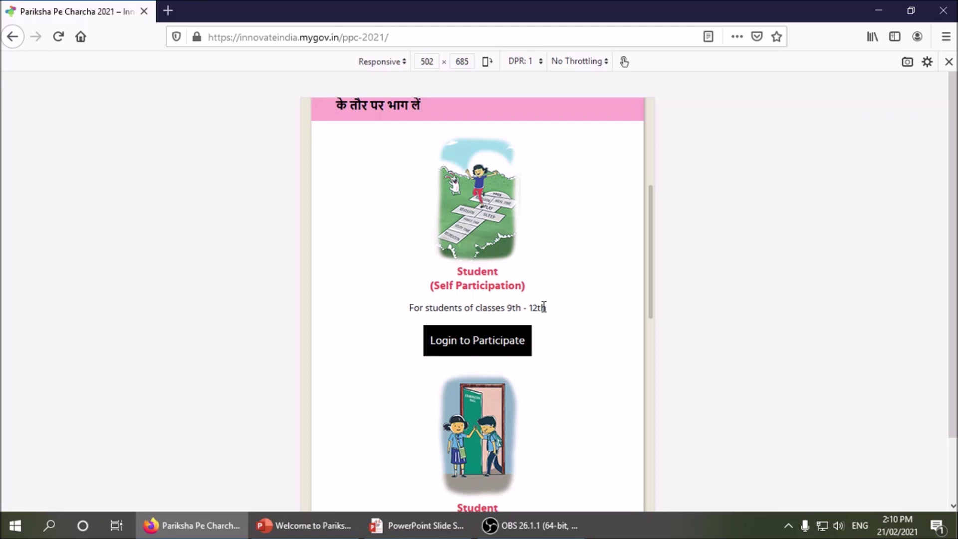
scroll(545, 310, "up", 5)
scroll(545, 312, "up", 2)
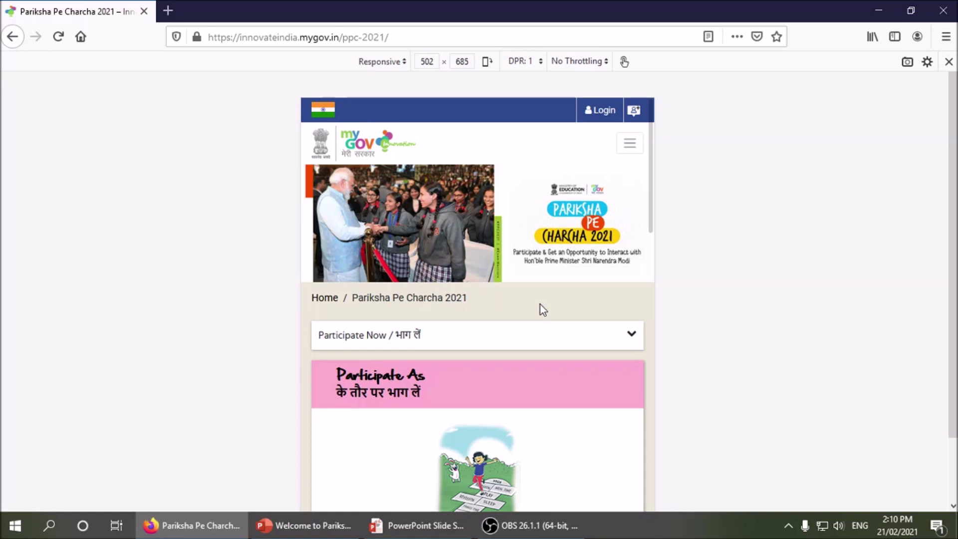
scroll(541, 304, "down", 3)
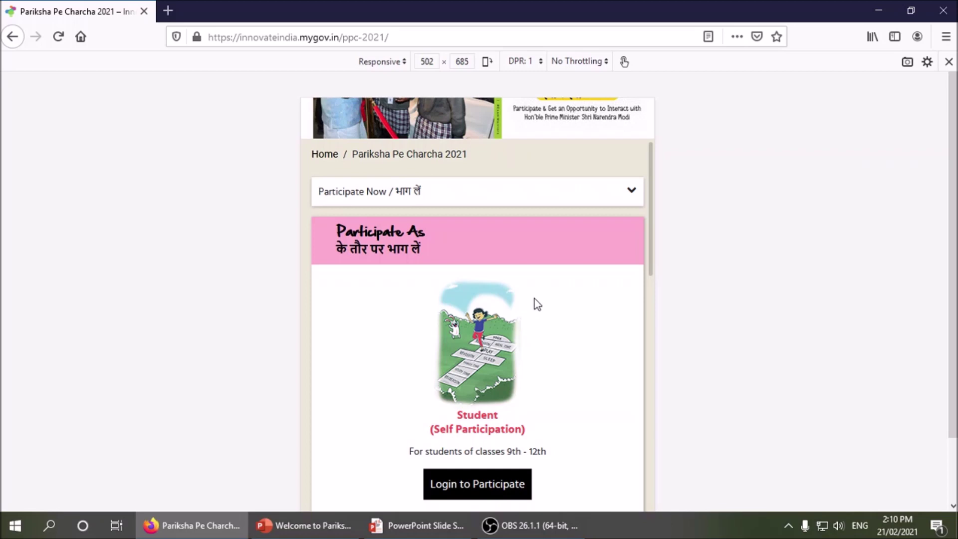
scroll(537, 304, "up", 3)
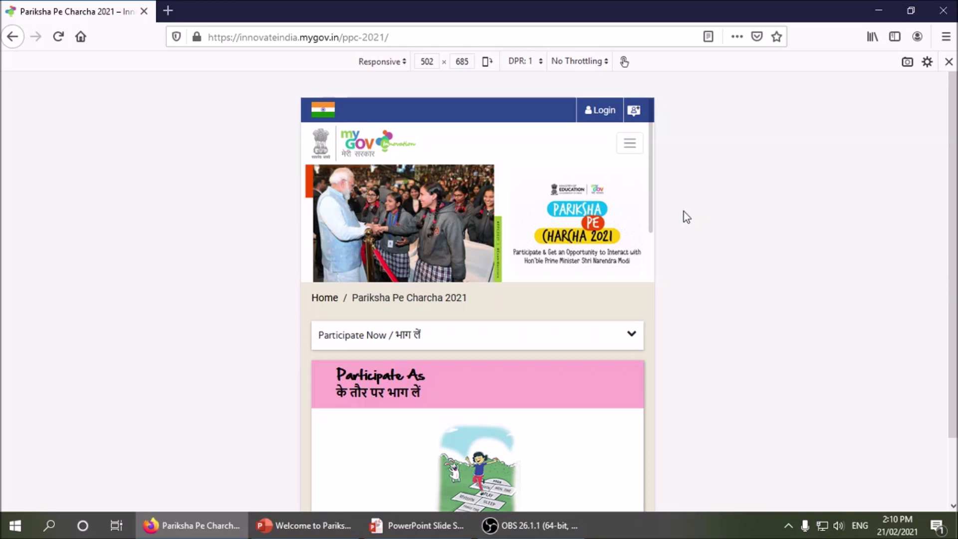
scroll(687, 216, "down", 3)
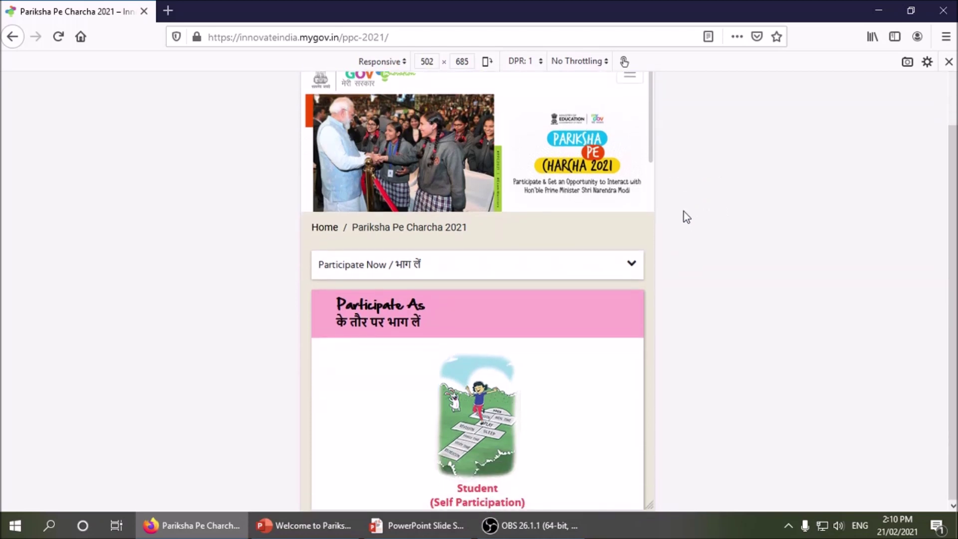
scroll(599, 290, "down", 12)
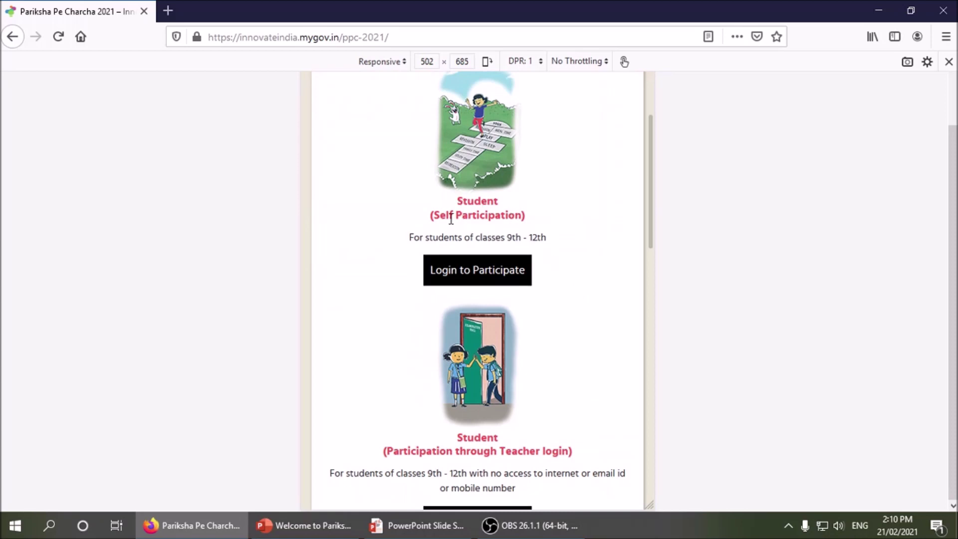
scroll(525, 223, "down", 5)
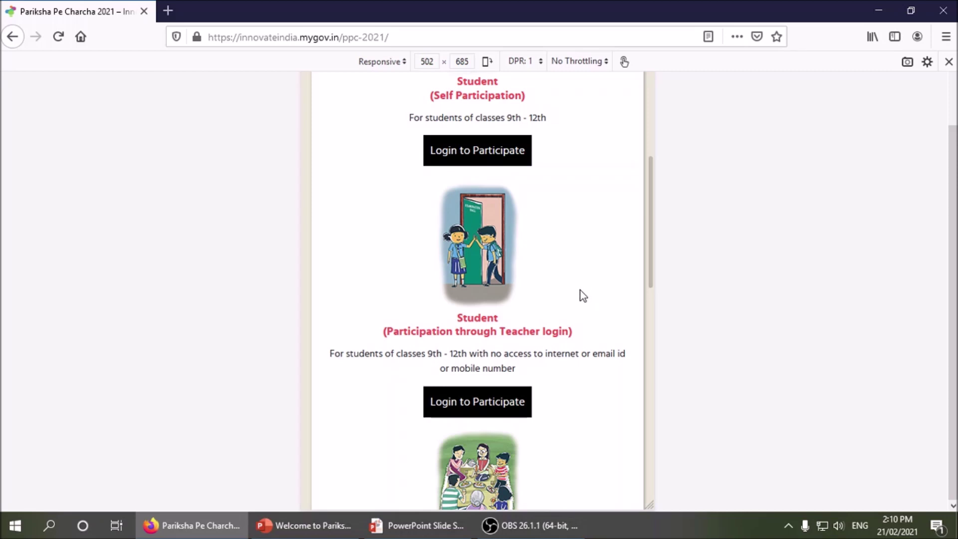
scroll(583, 295, "up", 2)
left_click_drag(433, 145, 524, 145)
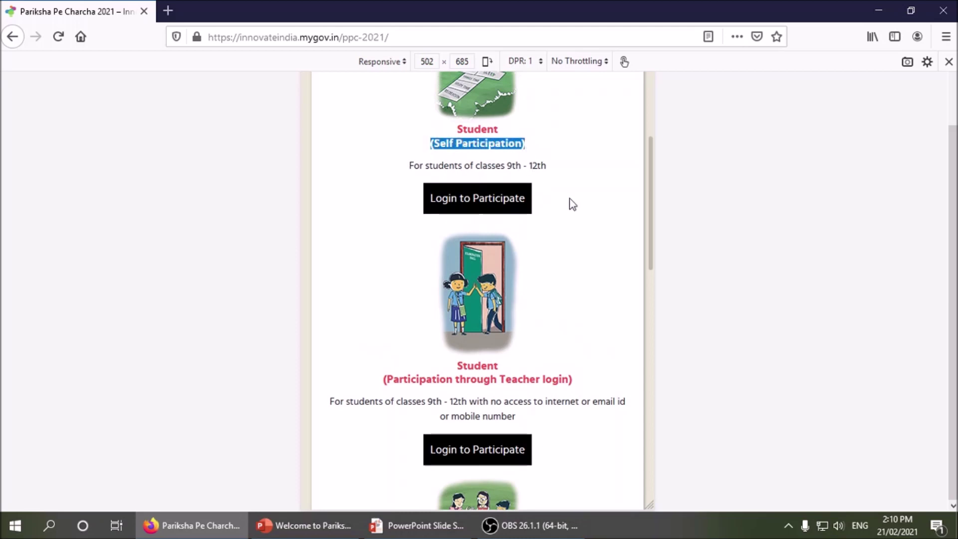
scroll(569, 198, "up", 5)
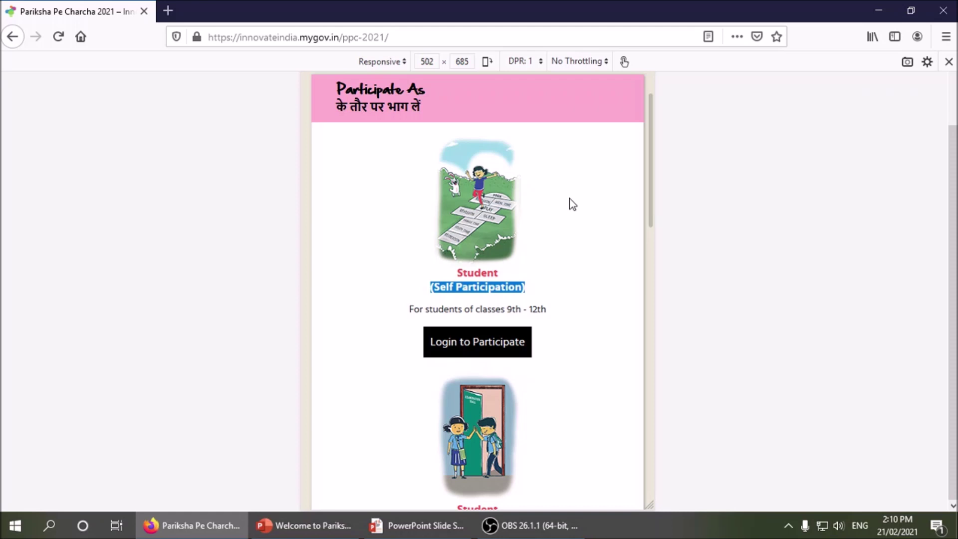
scroll(570, 199, "down", 7)
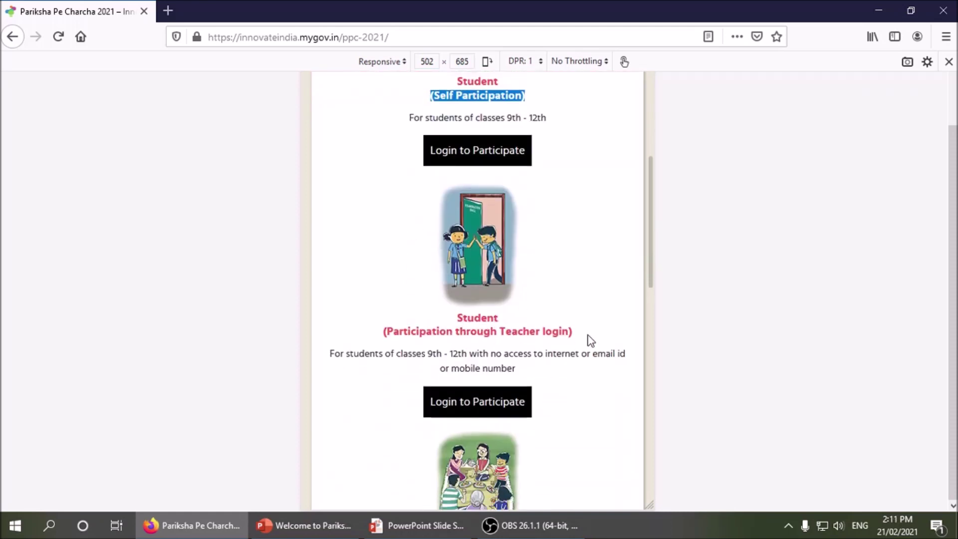
scroll(618, 316, "down", 8)
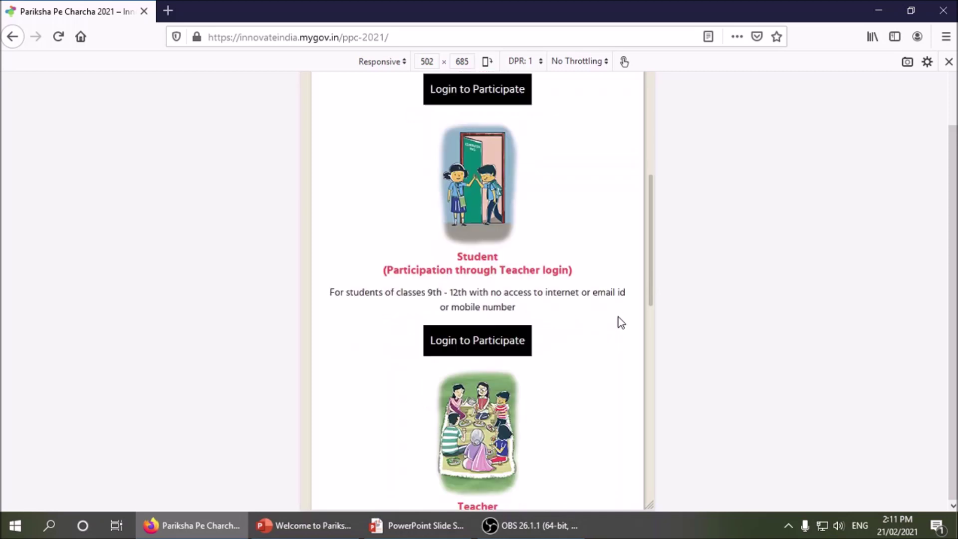
scroll(550, 330, "down", 3)
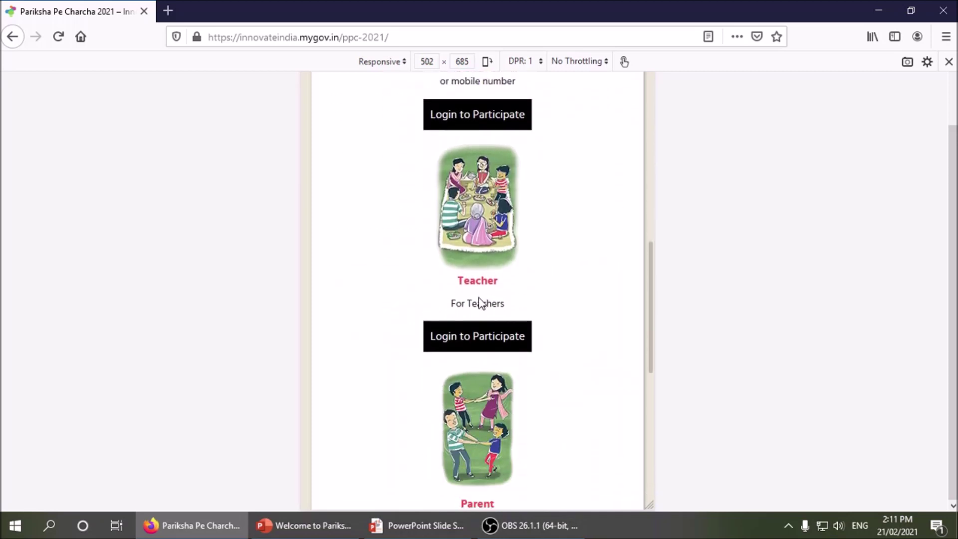
left_click_drag(457, 281, 508, 283)
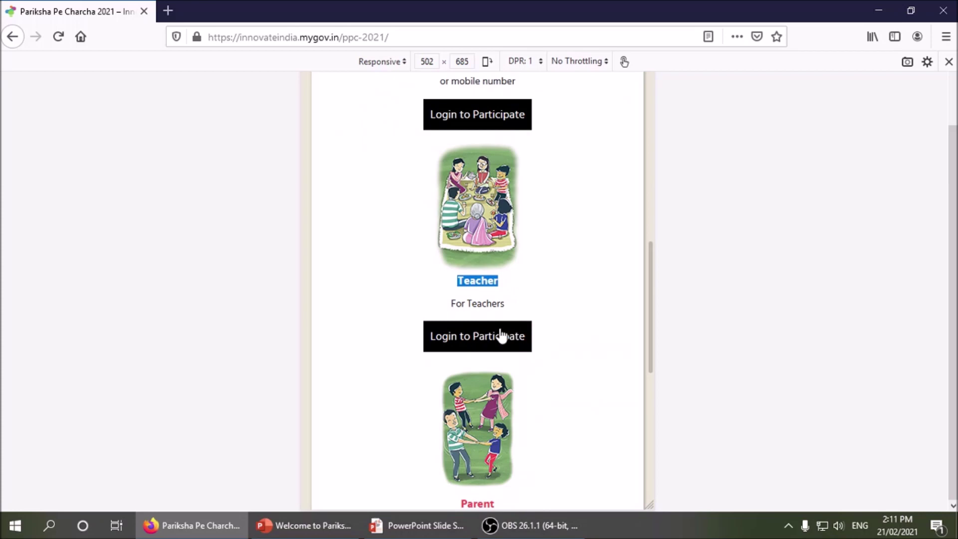
scroll(572, 323, "down", 5)
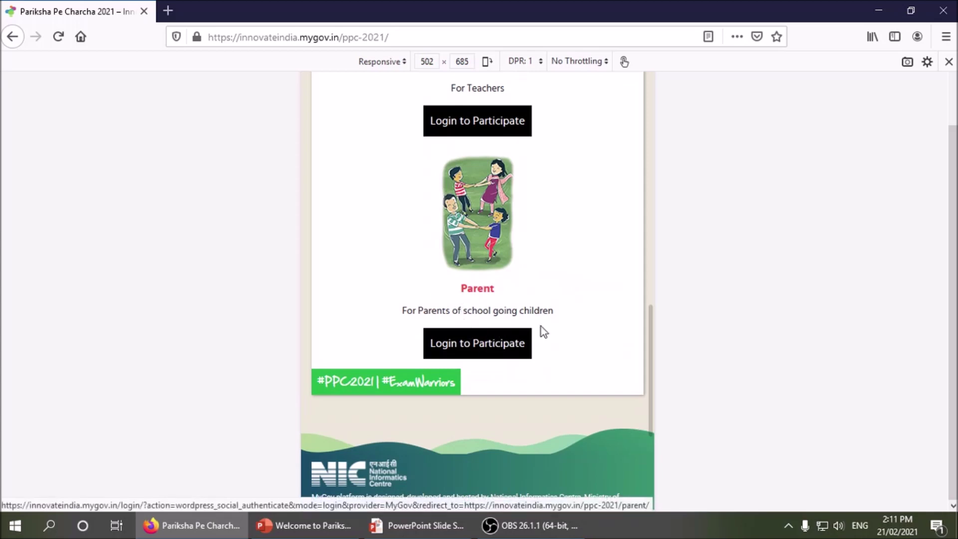
scroll(584, 294, "up", 12)
scroll(587, 285, "up", 4)
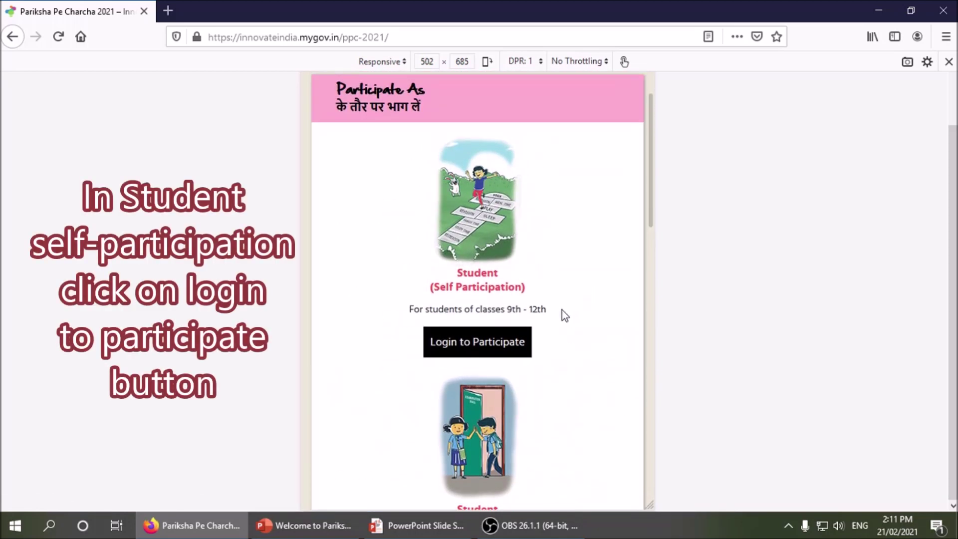
- Log in to participate as a self-participating student and choose Google under social login
left_click(500, 348)
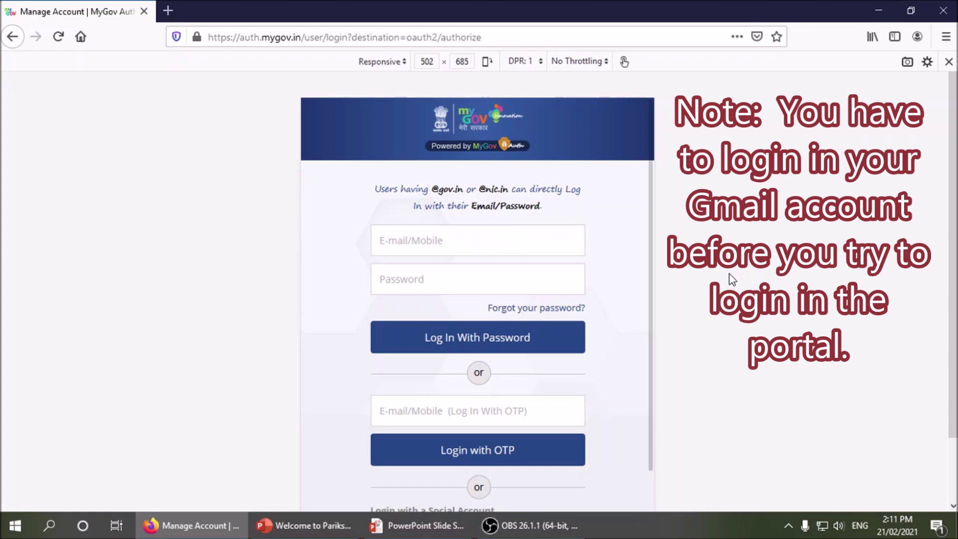
scroll(622, 254, "down", 3)
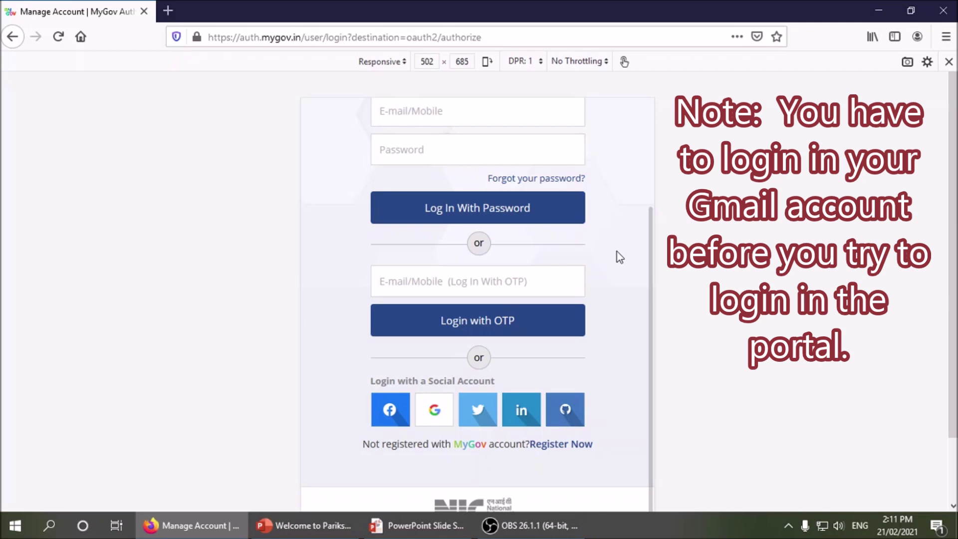
scroll(619, 255, "up", 2)
scroll(619, 254, "down", 2)
left_click(437, 414)
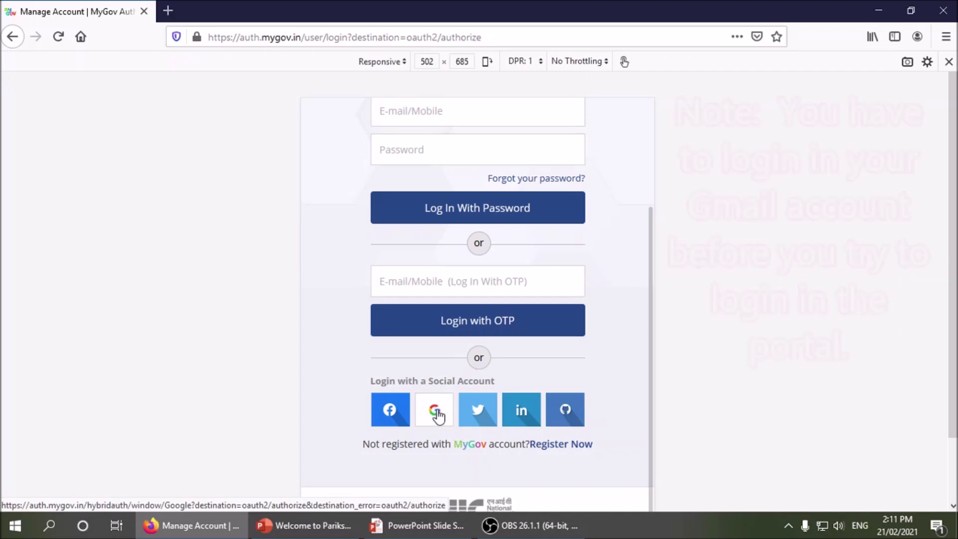
scroll(434, 413, "down", 3)
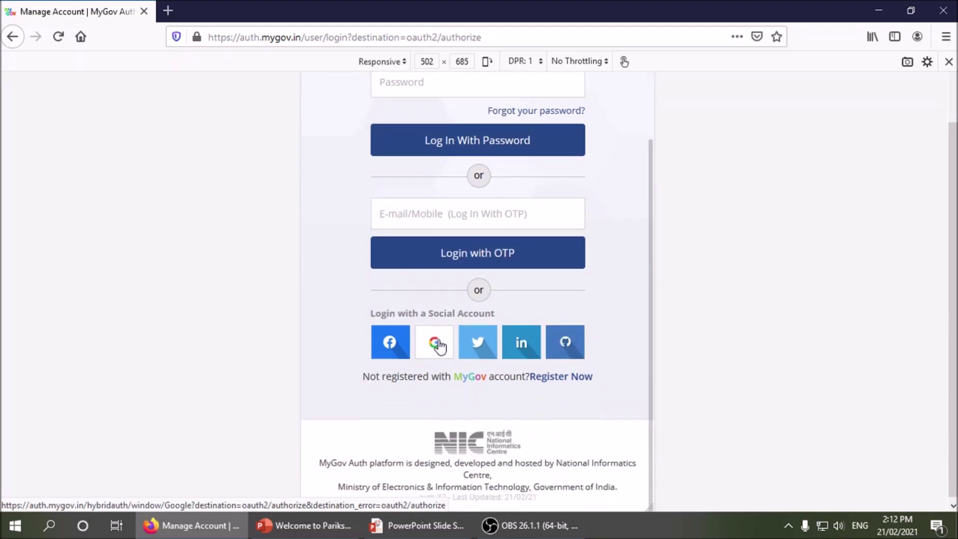
left_click(435, 343)
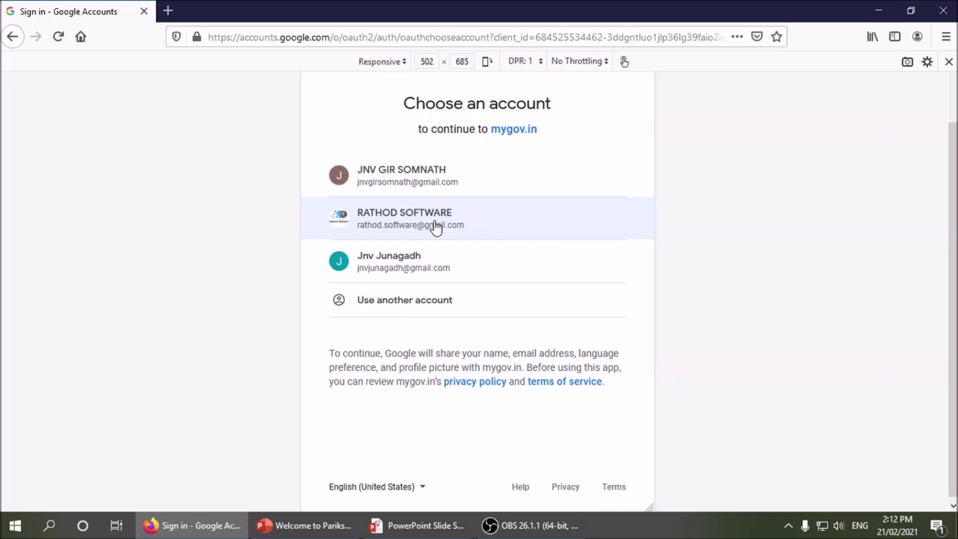
- Continue to mygov.in with the chosen Google account
left_click(436, 228)
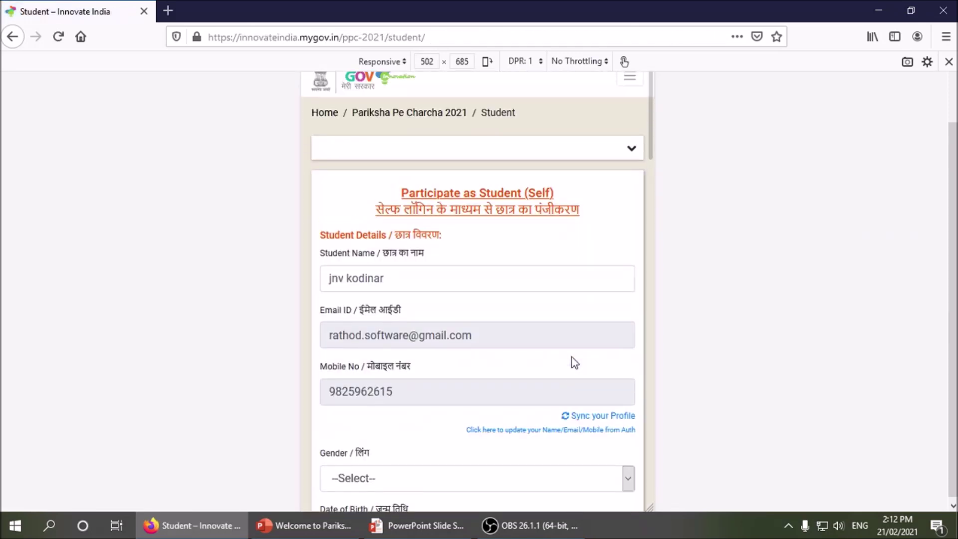
- Replace the prefilled Student Name with the student's full name, keeping e-mail and mobile unchanged
scroll(572, 357, "up", 3)
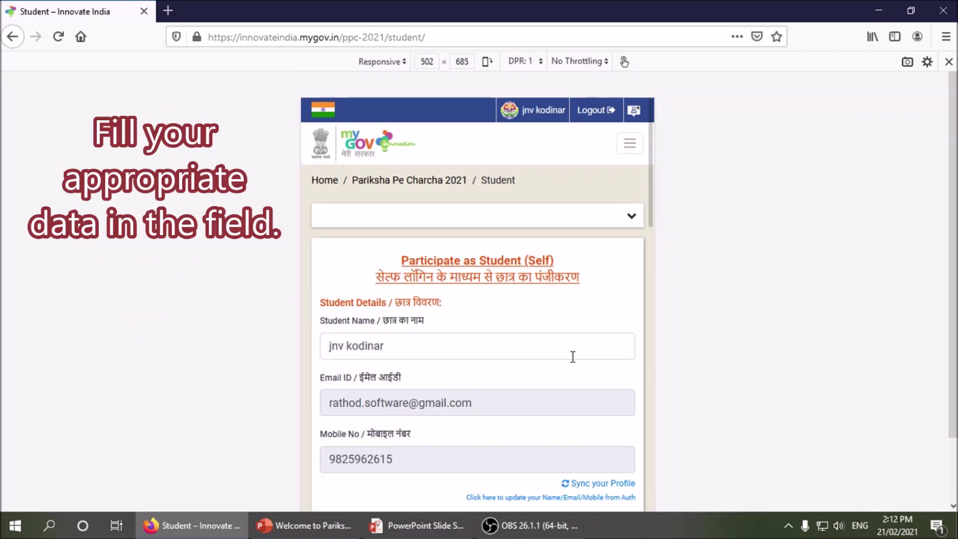
scroll(573, 358, "down", 3)
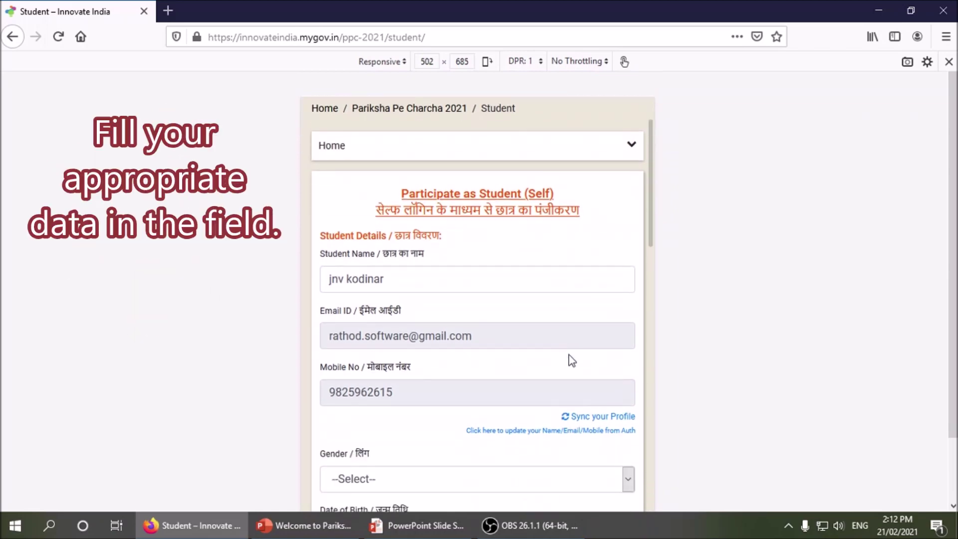
scroll(567, 360, "down", 5)
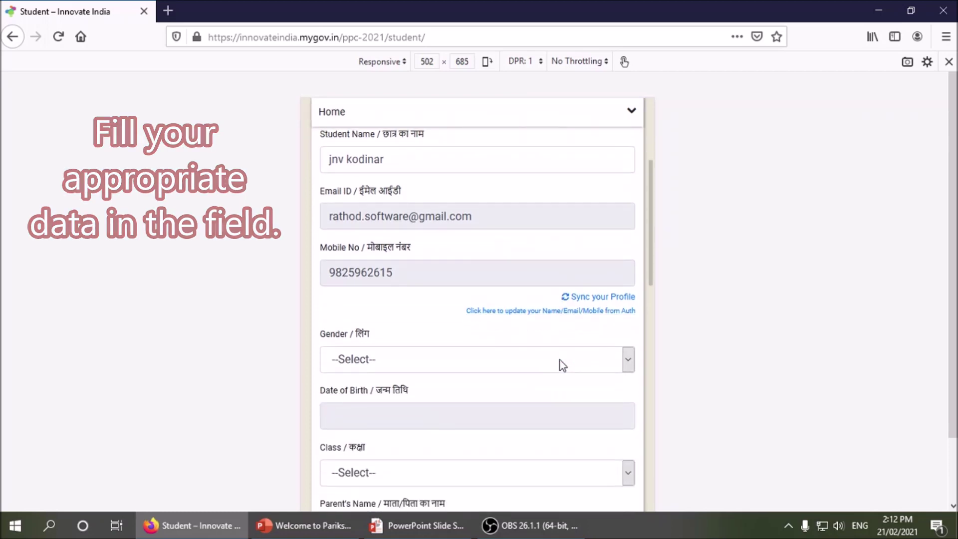
scroll(519, 378, "up", 3)
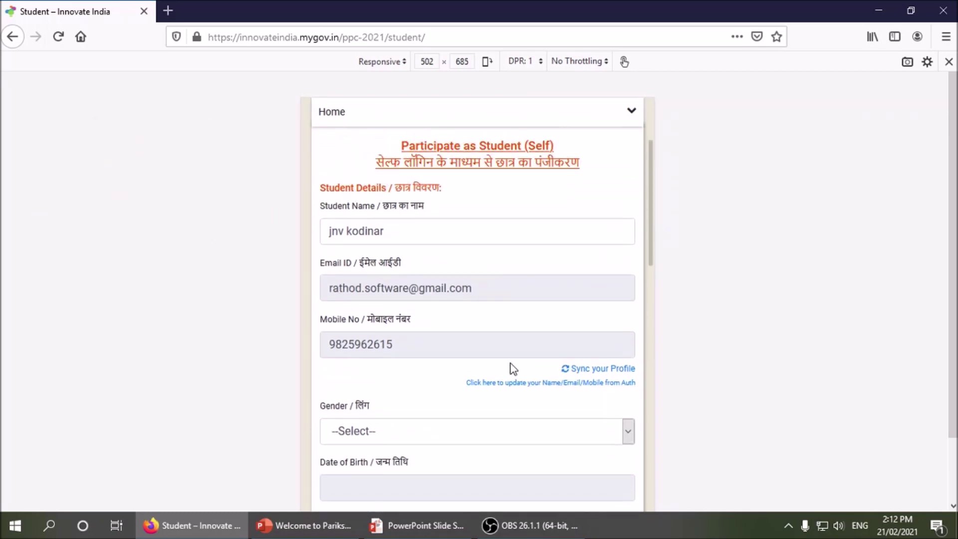
left_click(430, 235)
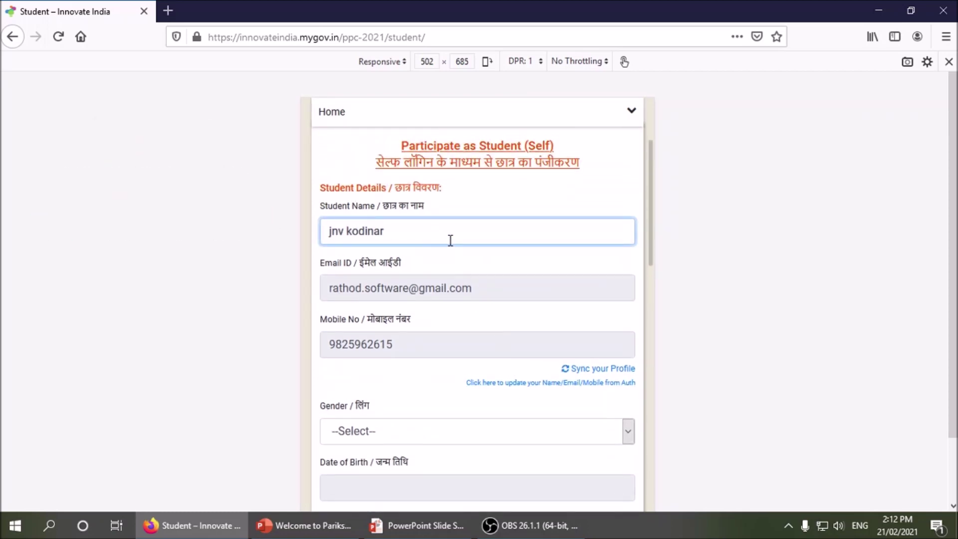
left_click_drag(449, 241, 173, 218)
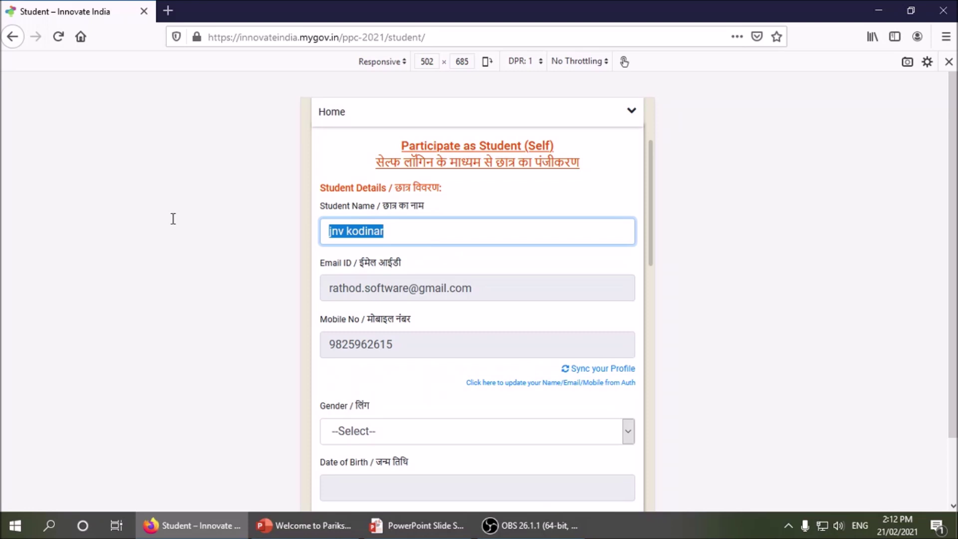
key("Tab")
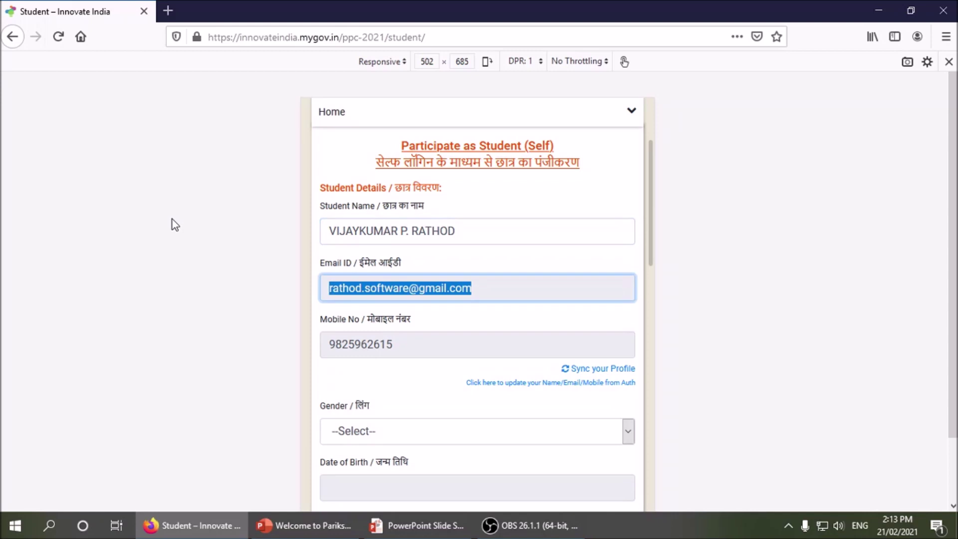
key("Tab")
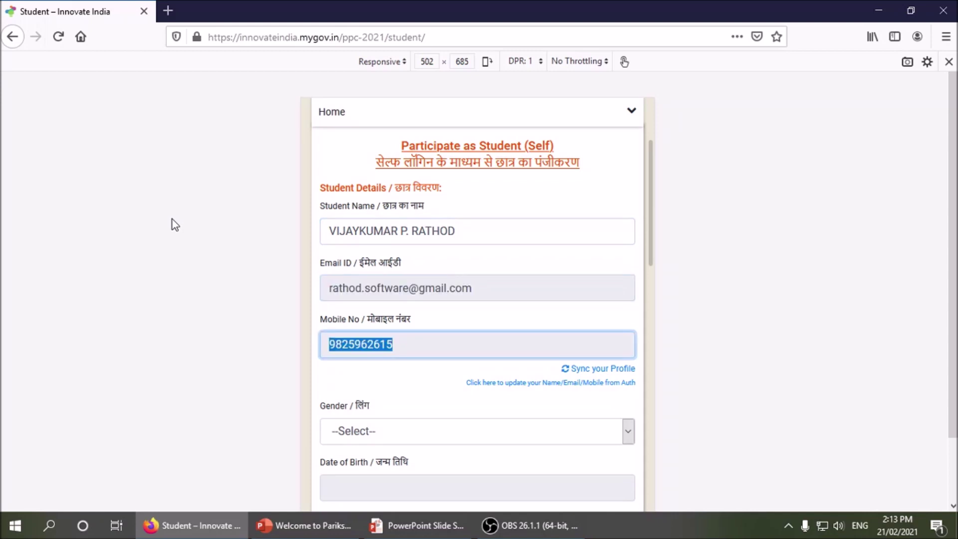
key("Tab")
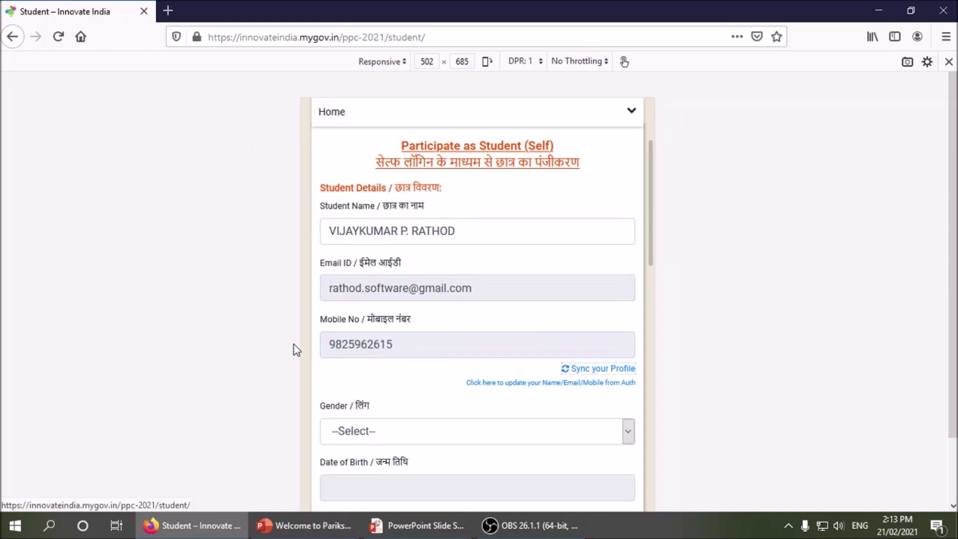
scroll(294, 344, "down", 3)
- Set gender to Male and pick 22 January in the date of birth calendar
left_click(350, 289)
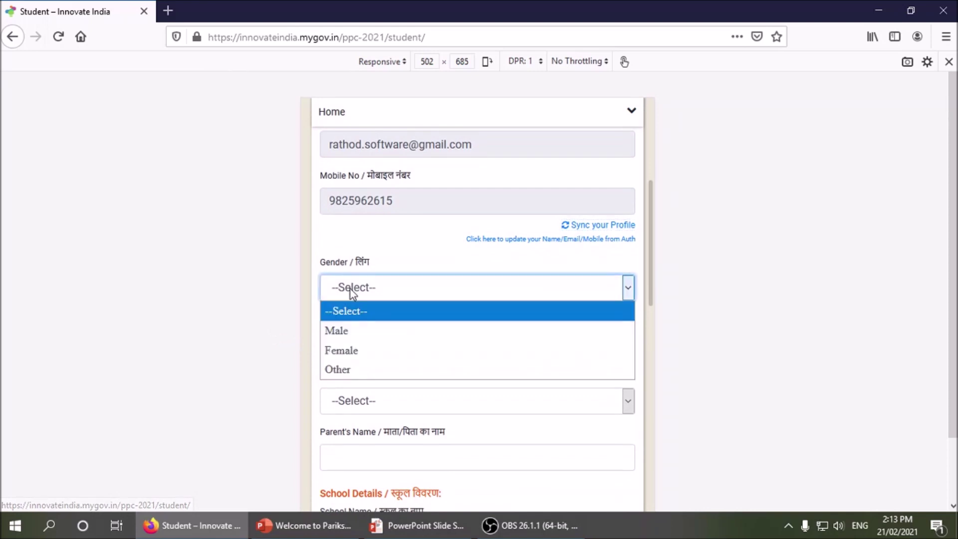
left_click(350, 330)
left_click(354, 352)
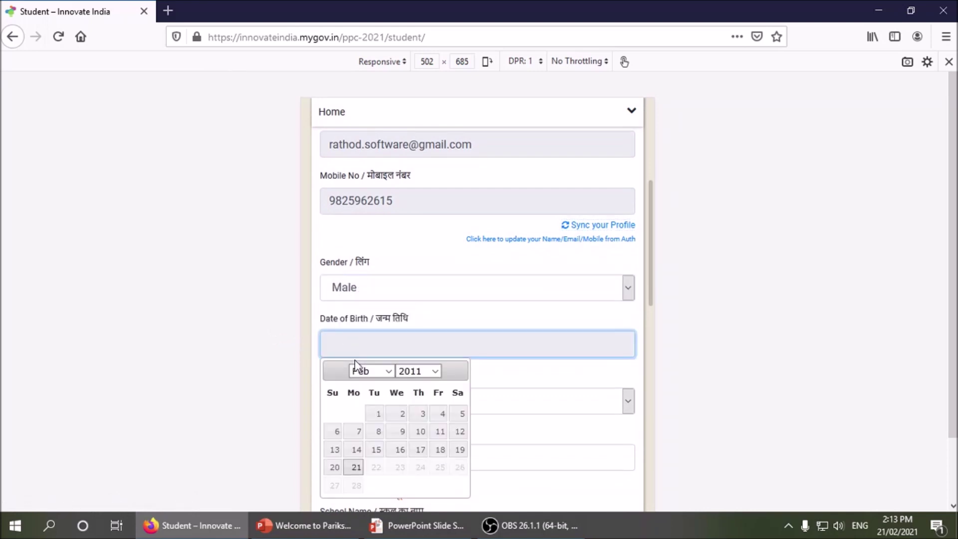
left_click(389, 376)
left_click(389, 371)
left_click(367, 386)
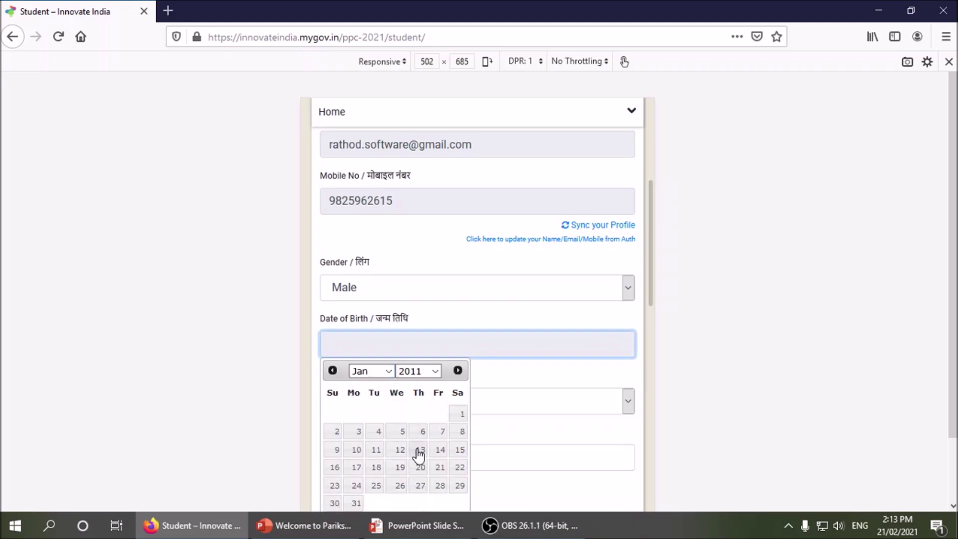
scroll(425, 445, "down", 1)
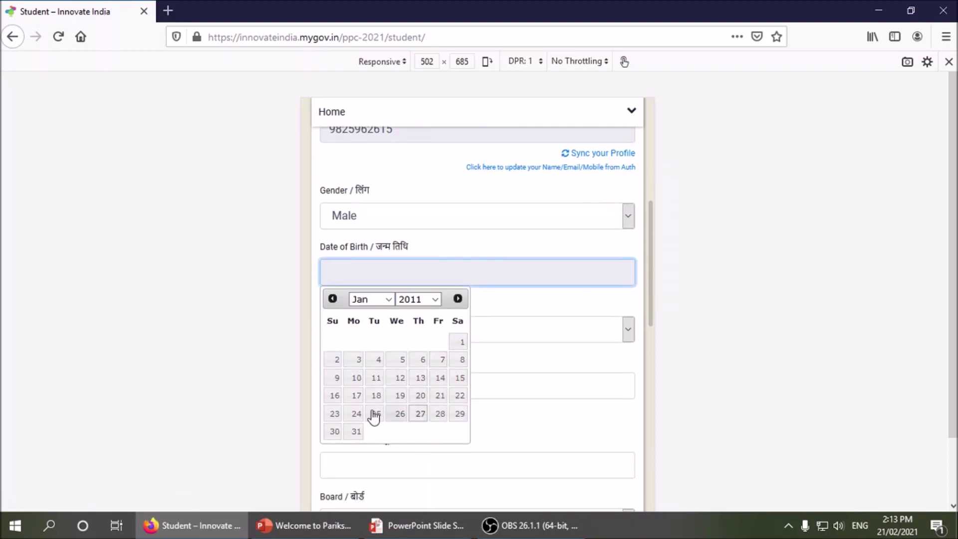
left_click(459, 397)
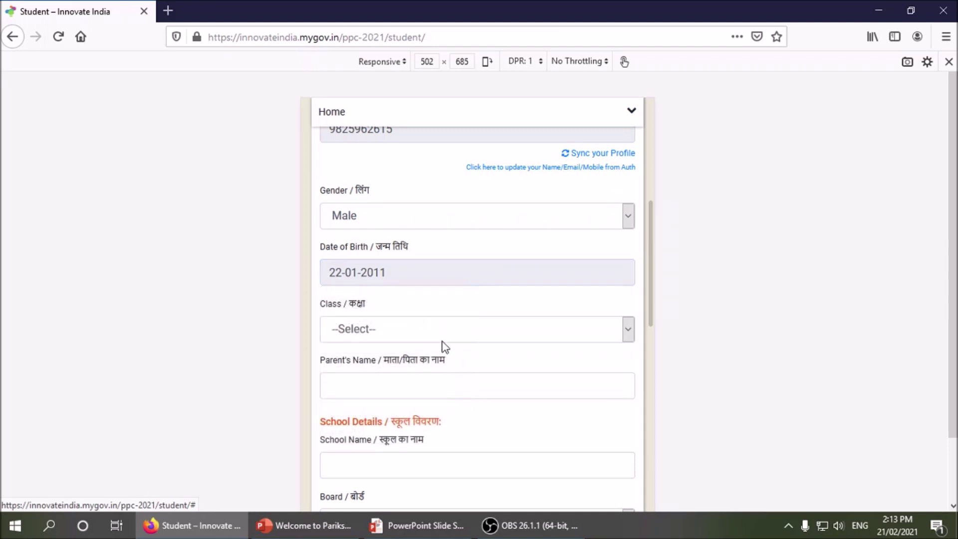
- Correct the birth year so Date of Birth reads 22-01-2000, and set Class to 9
left_click(392, 280)
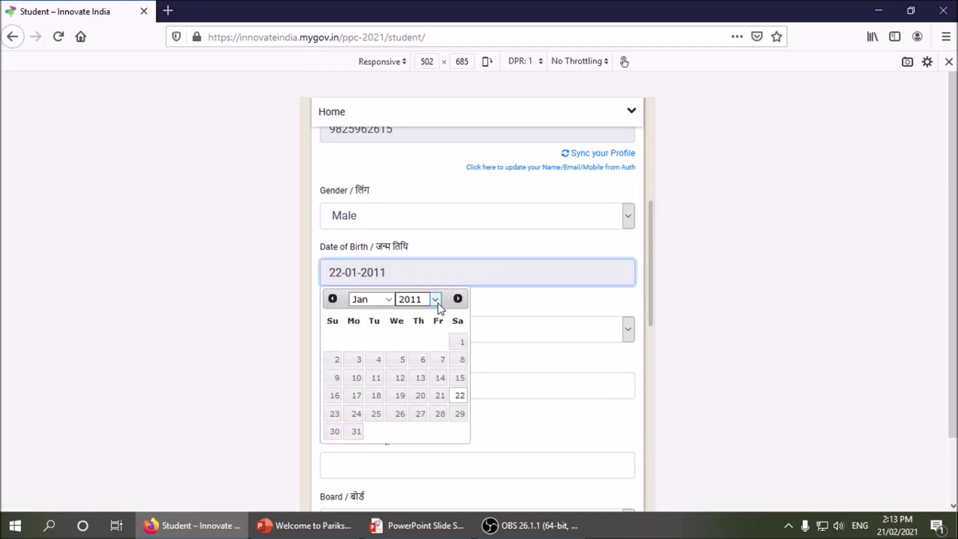
left_click(436, 299)
scroll(435, 388, "up", 1)
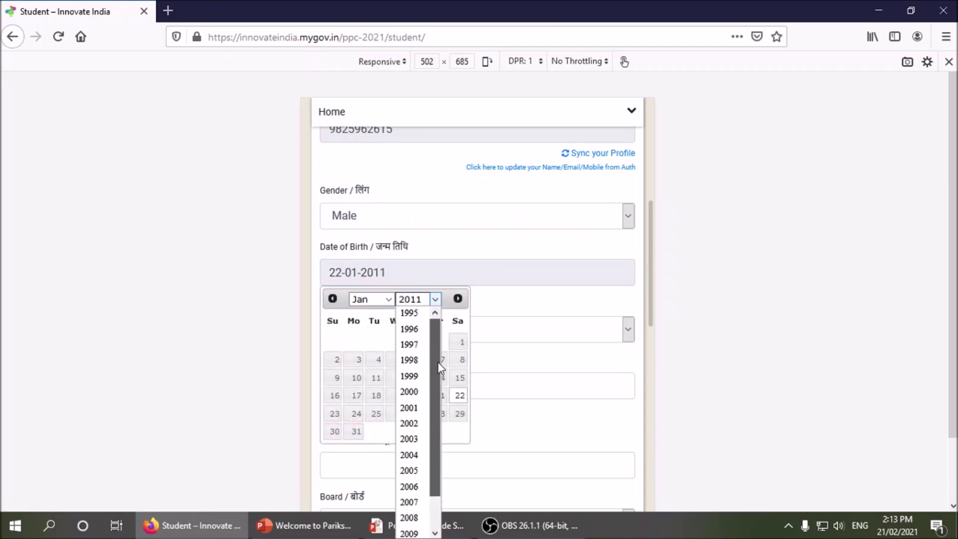
left_click(416, 388)
left_click(505, 298)
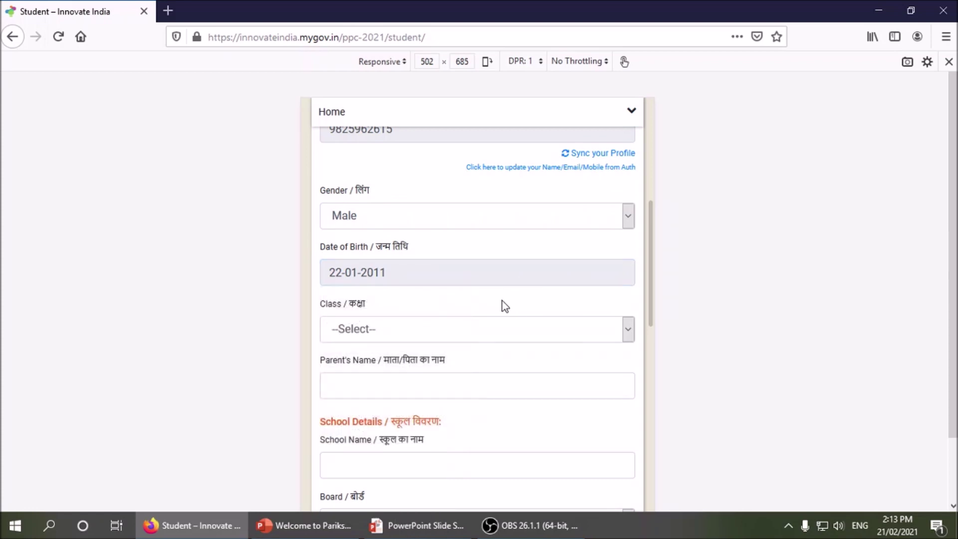
left_click(404, 269)
left_click(423, 304)
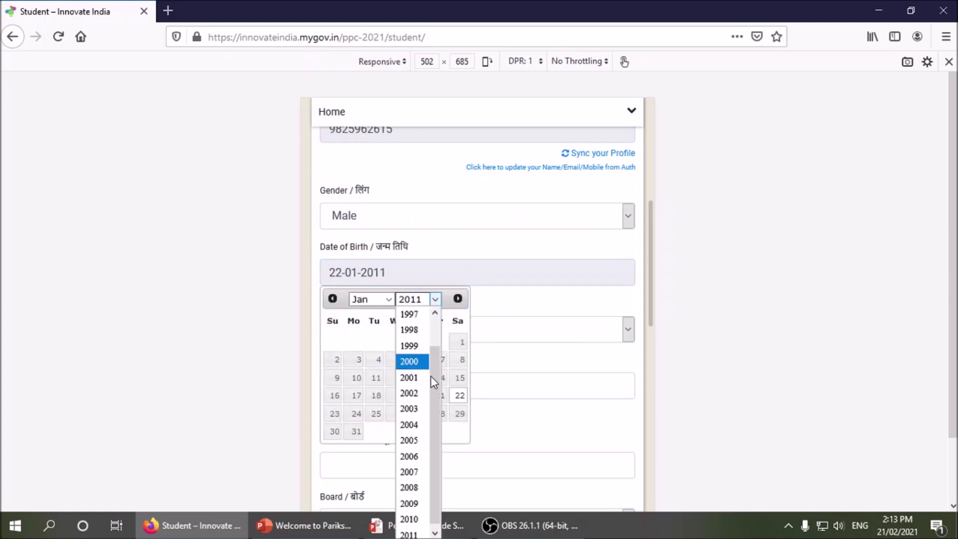
left_click(418, 360)
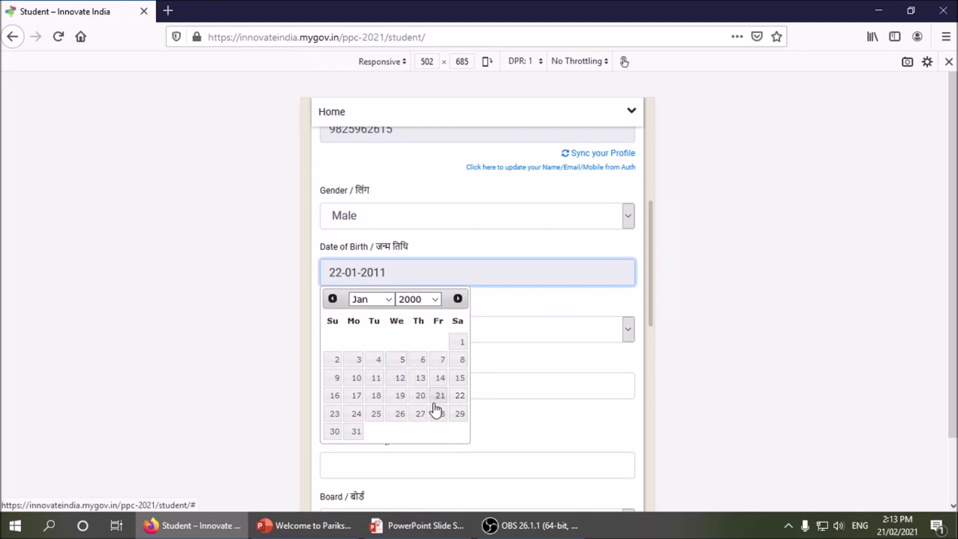
left_click(460, 396)
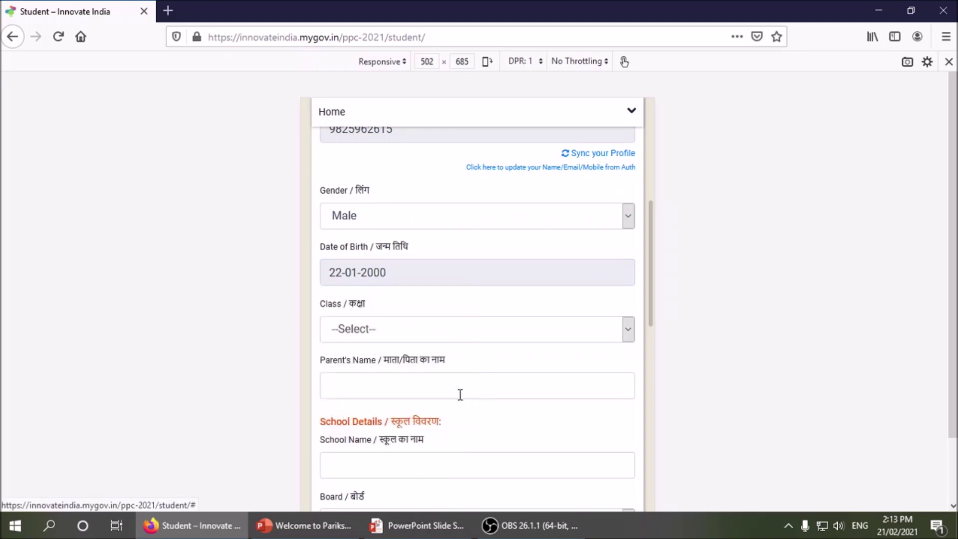
left_click(391, 333)
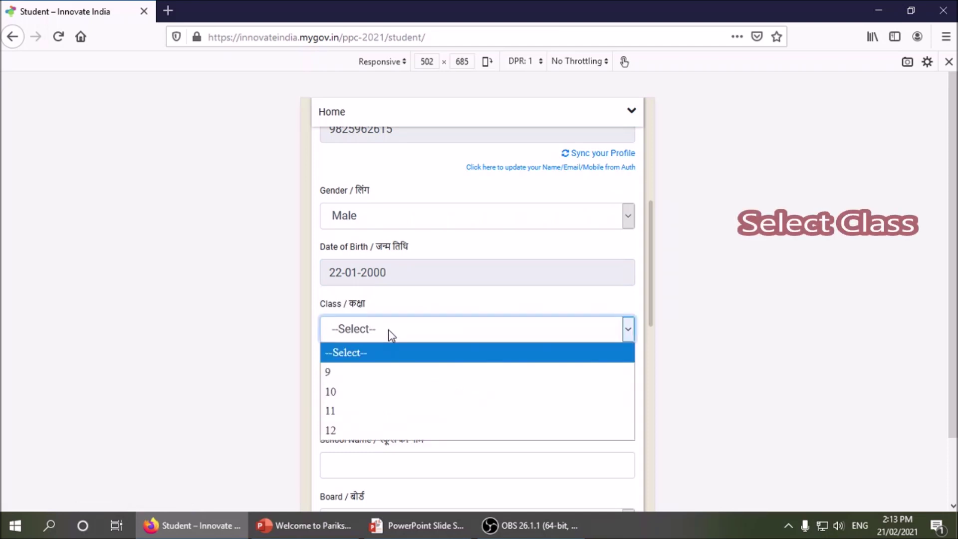
left_click(376, 372)
- Enter the parent's name and the school name JNV GIR SOMNATH
left_click(369, 385)
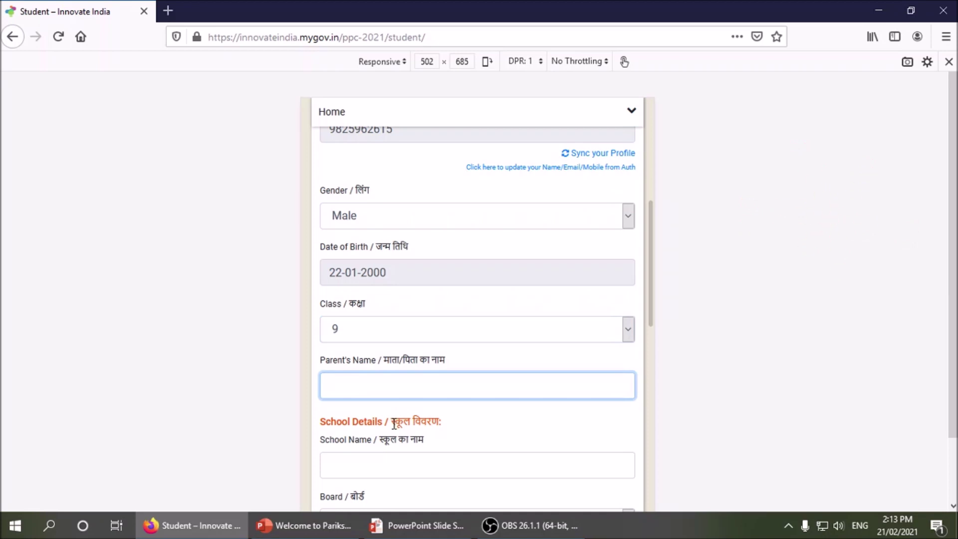
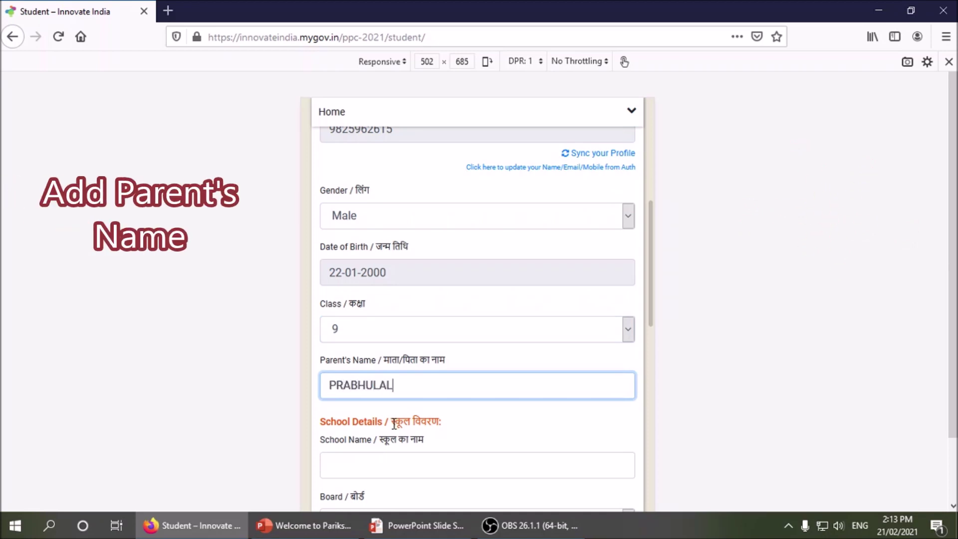
left_click(388, 471)
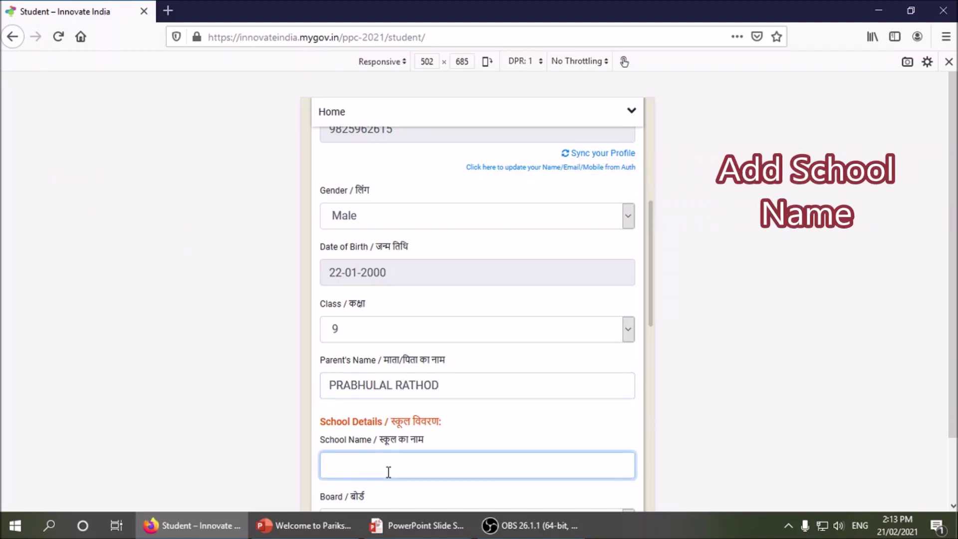
type("JNV")
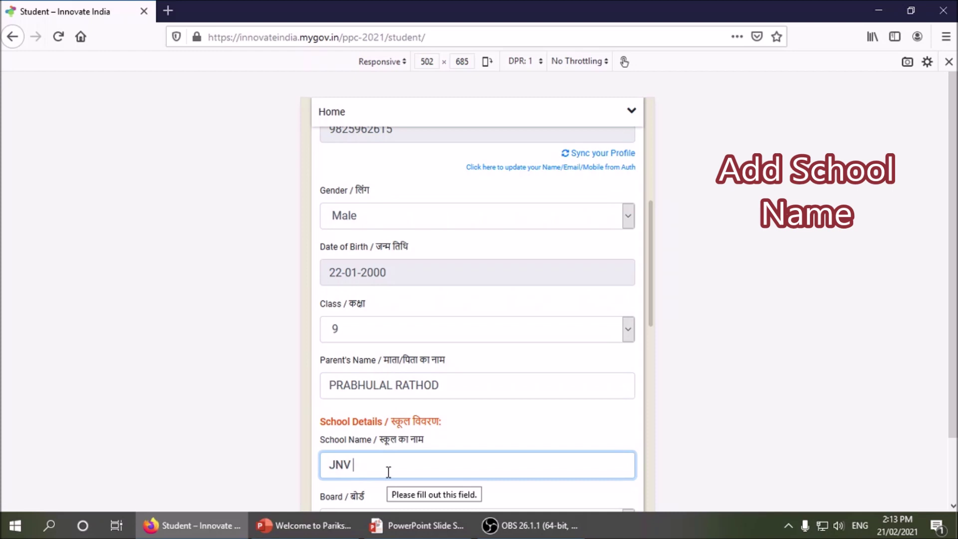
type(" GIR SOMP")
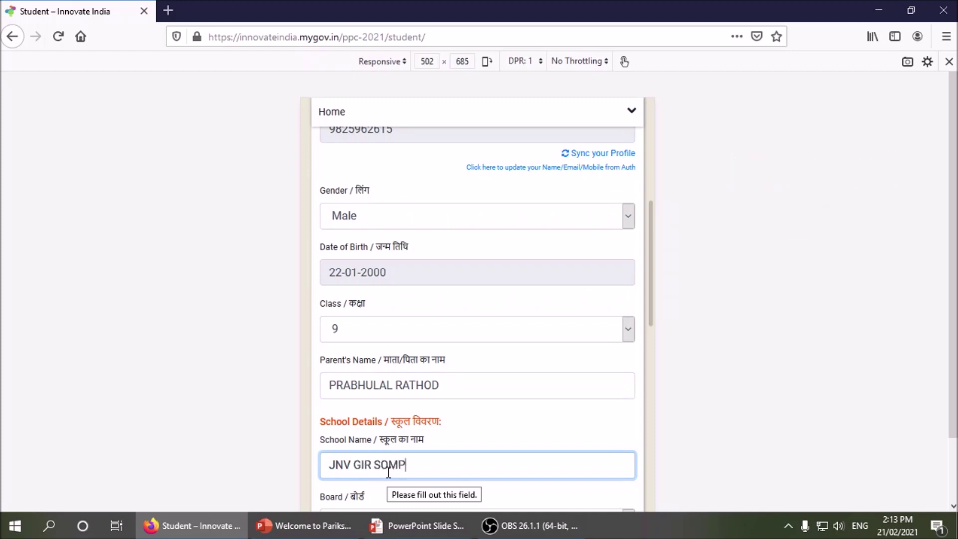
key("BackSpace")
type("NATH")
- Choose CBSE-Navodaya Vidyalaya Samiti as the school board
scroll(528, 419, "down", 4)
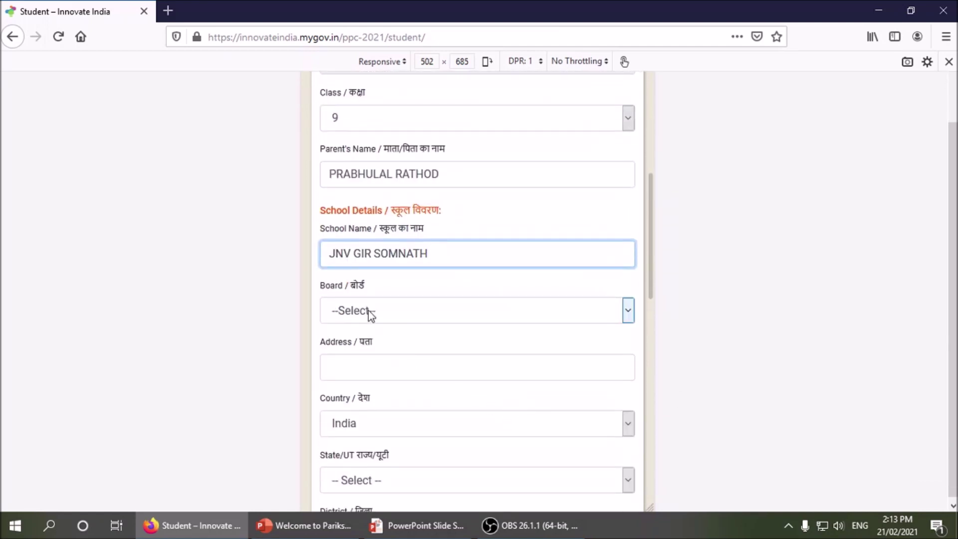
left_click(368, 310)
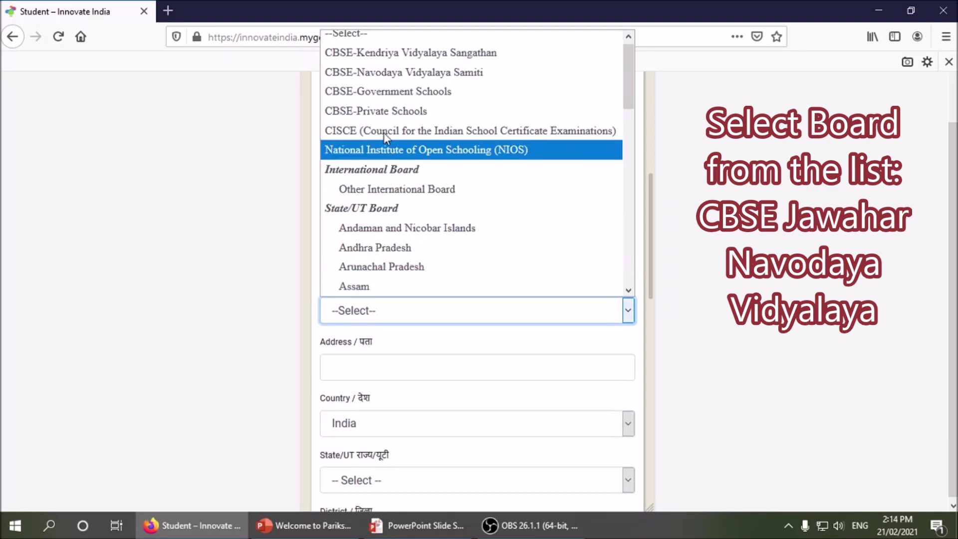
left_click(471, 73)
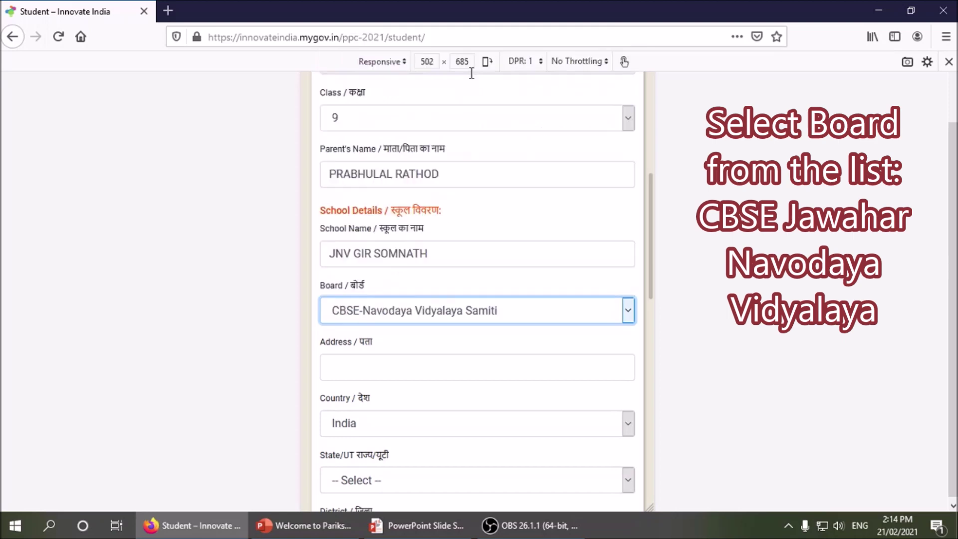
- Type the school's full address, fixing the village name typo, and append its pin code
left_click(380, 367)
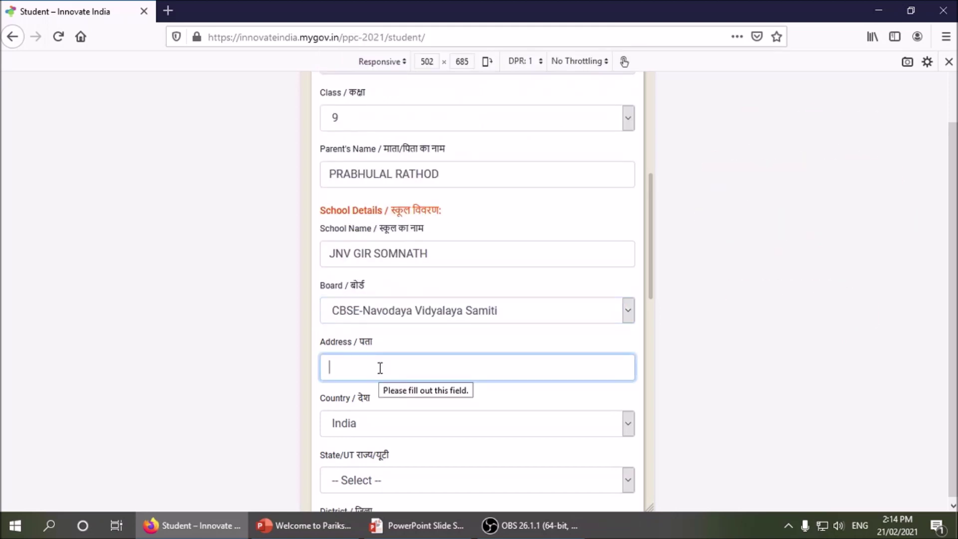
type("VER")
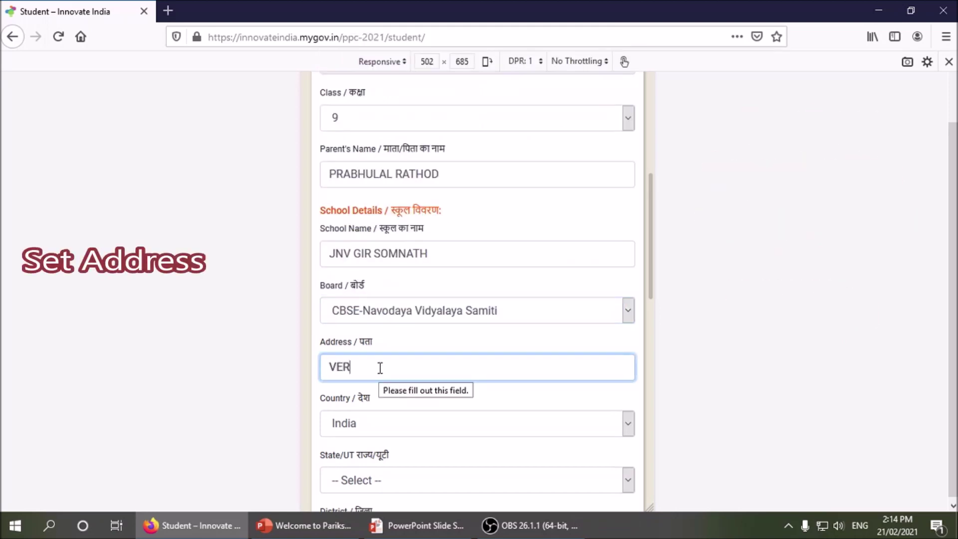
type("AVAL KODINAR HIGHWA")
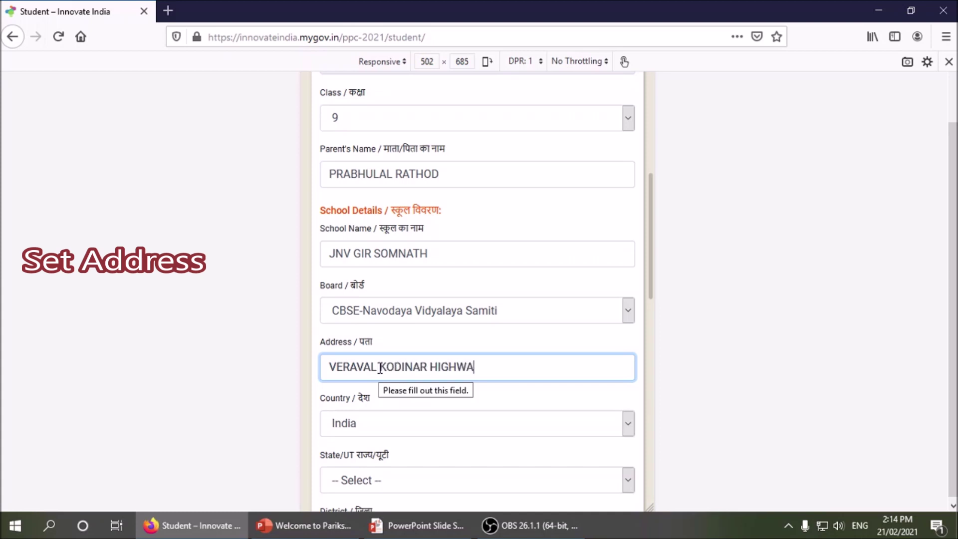
type("Y, ")
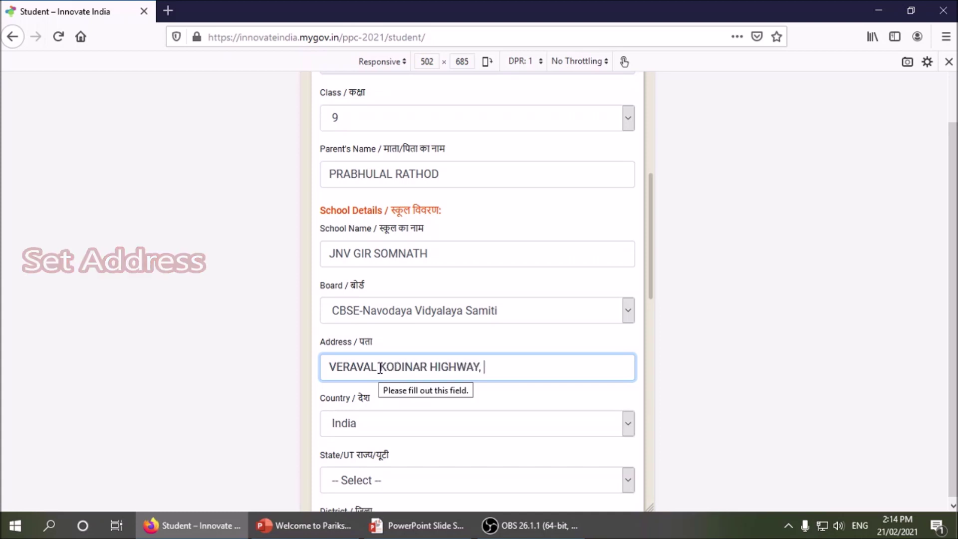
type("VIL.L")
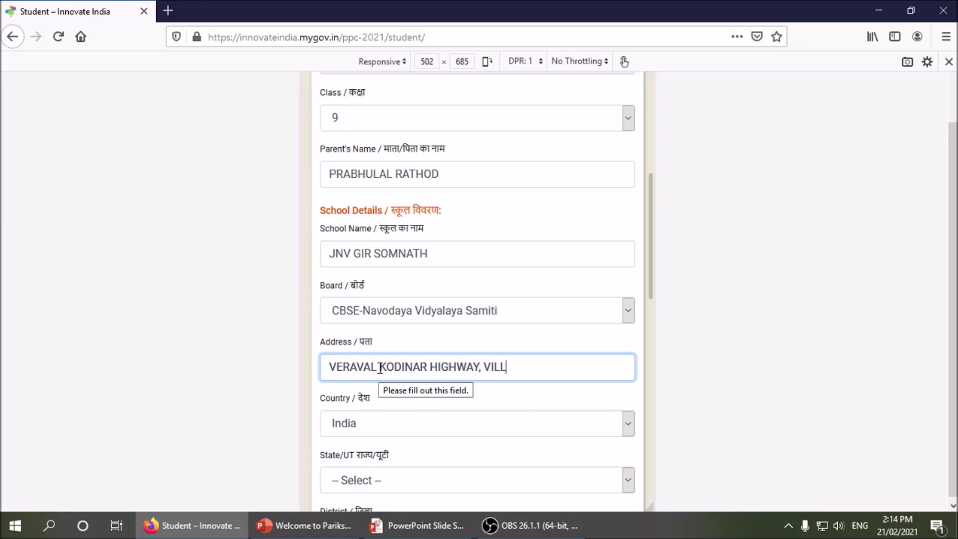
type("AGE KADWASAH")
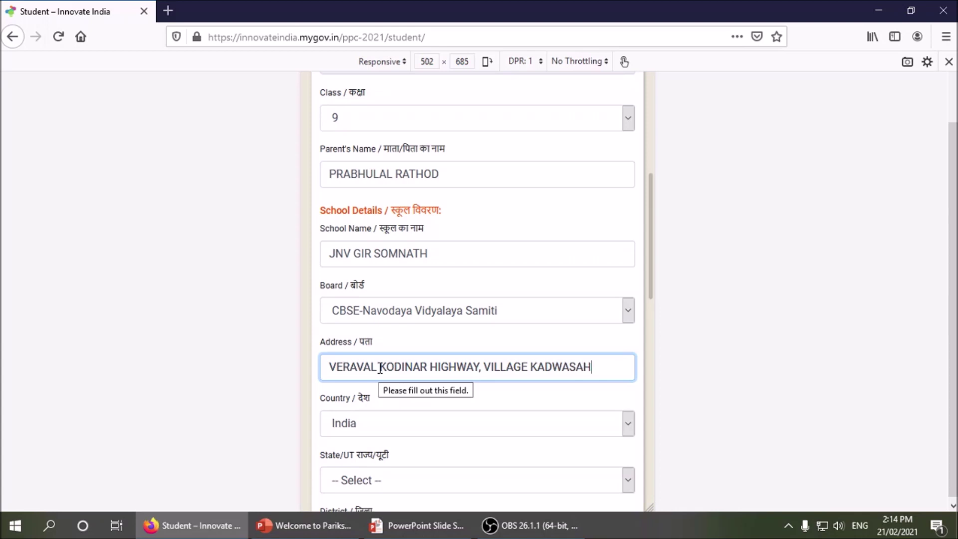
key("BackSpace")
type("N, DISTRICT GIR SOMNATH")
key("shift+Tab")
left_click(380, 368)
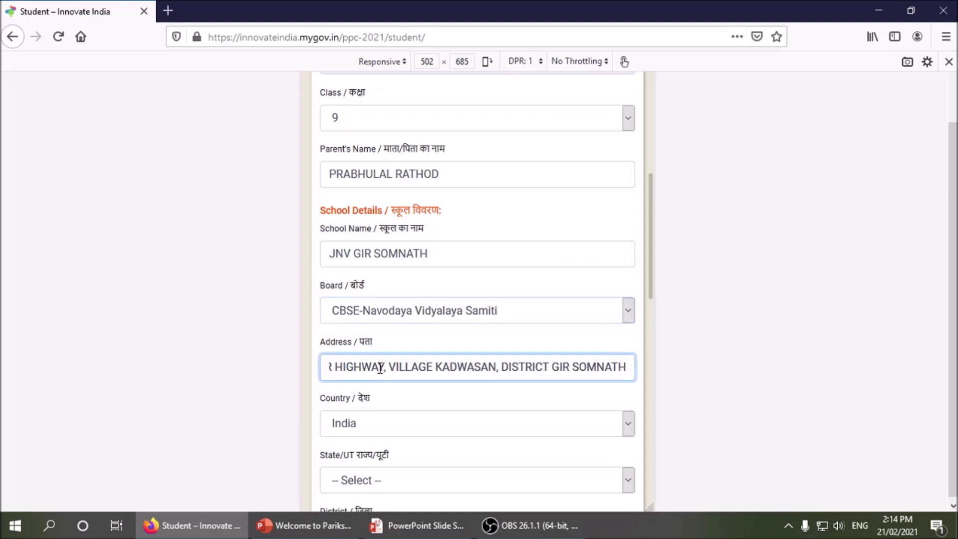
type("-36")
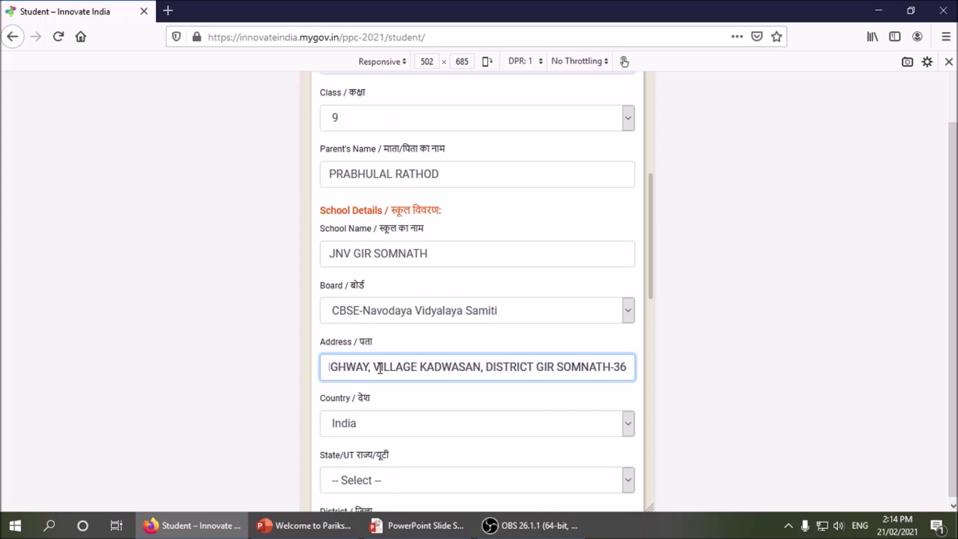
type("2720")
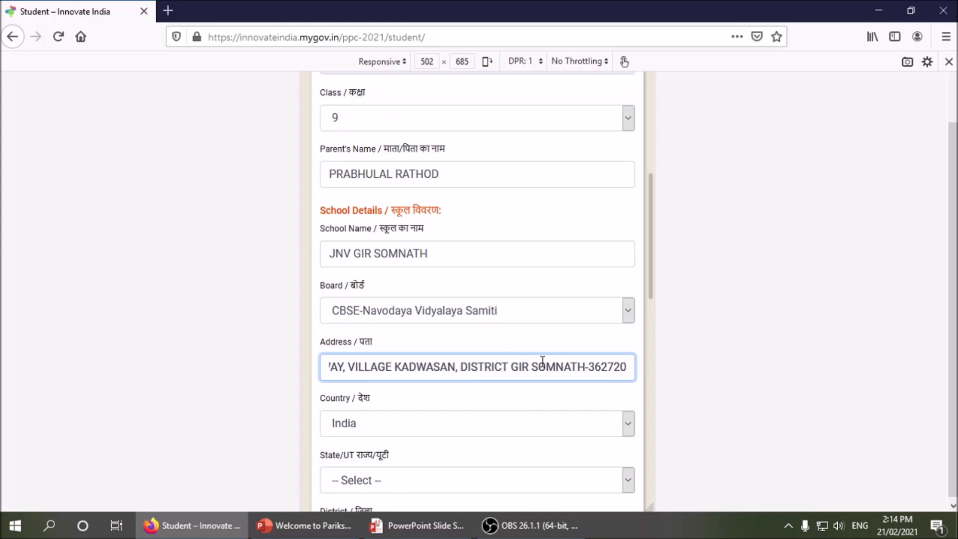
- Set State to Gujarat and District to GIR SOMNATH, then fill in the pin code
scroll(403, 329, "down", 1)
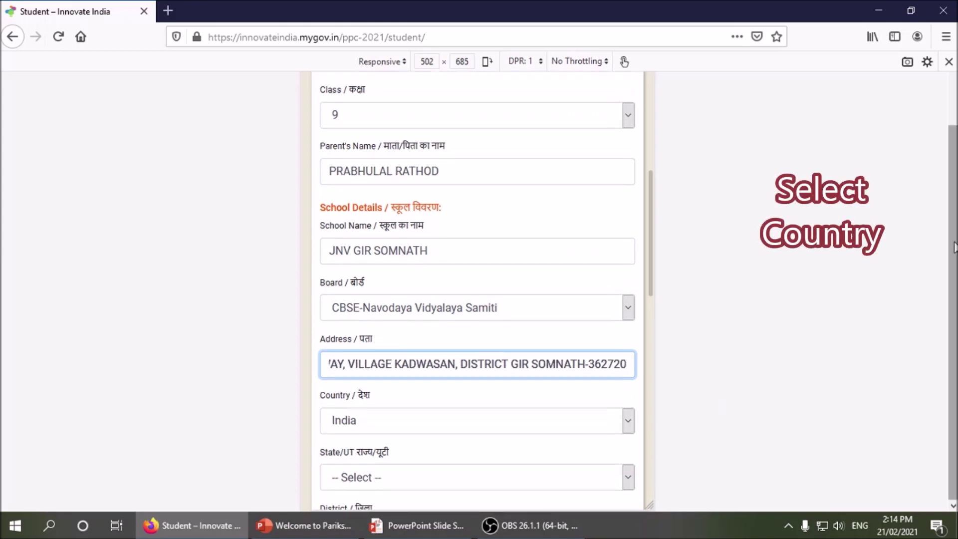
scroll(651, 240, "down", 4)
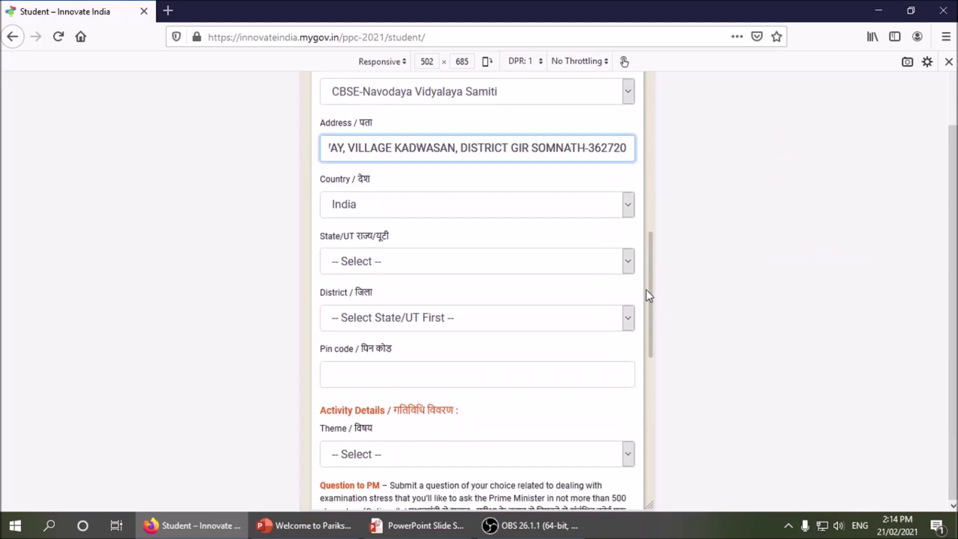
left_click(428, 261)
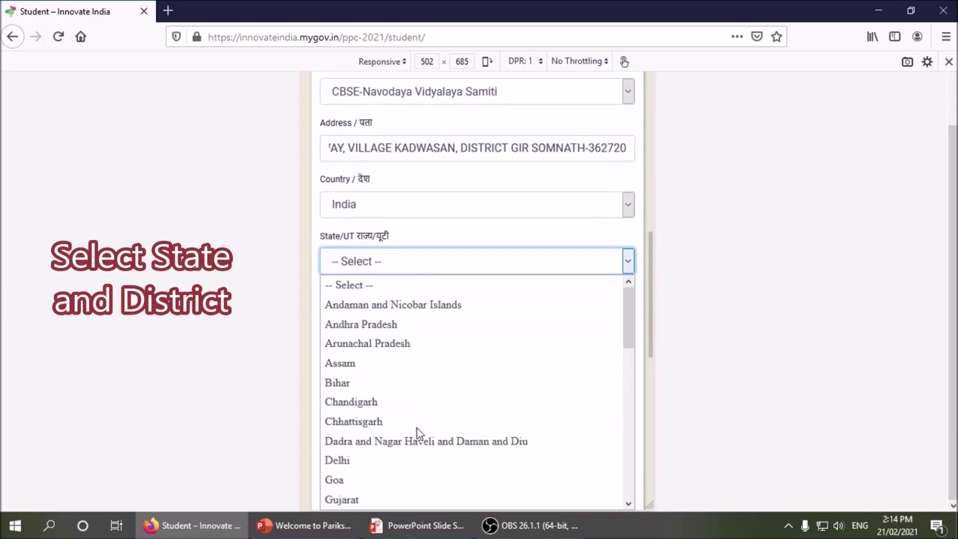
left_click(405, 499)
left_click(382, 317)
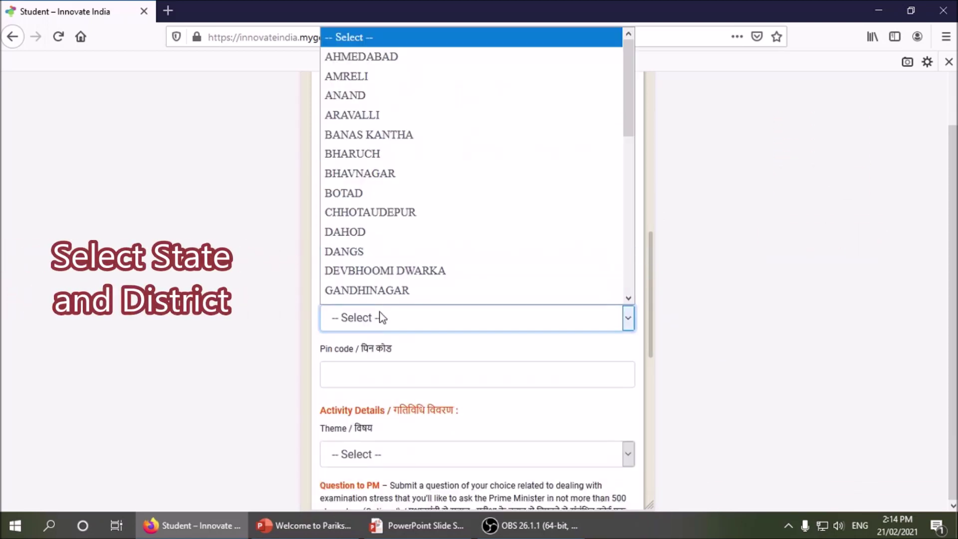
scroll(412, 249, "down", 2)
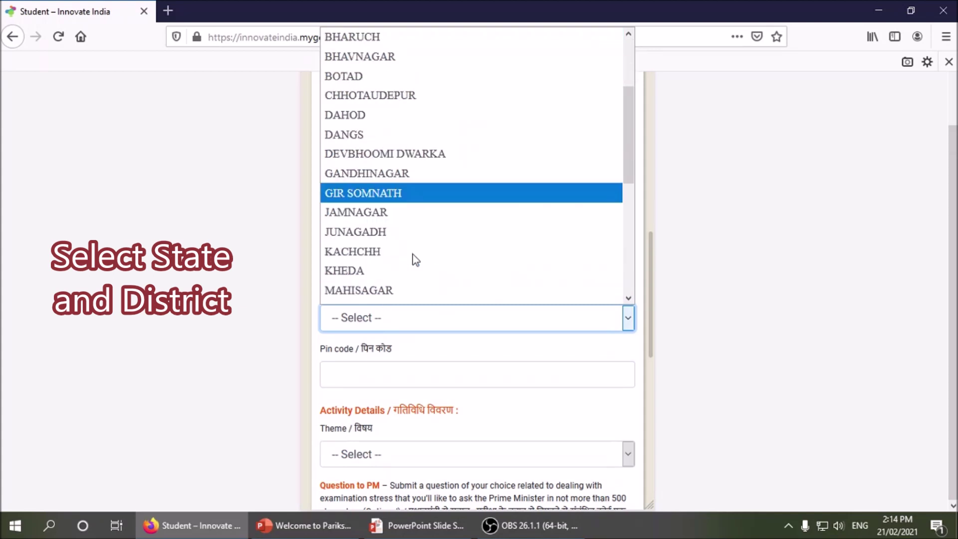
left_click(400, 199)
left_click(377, 378)
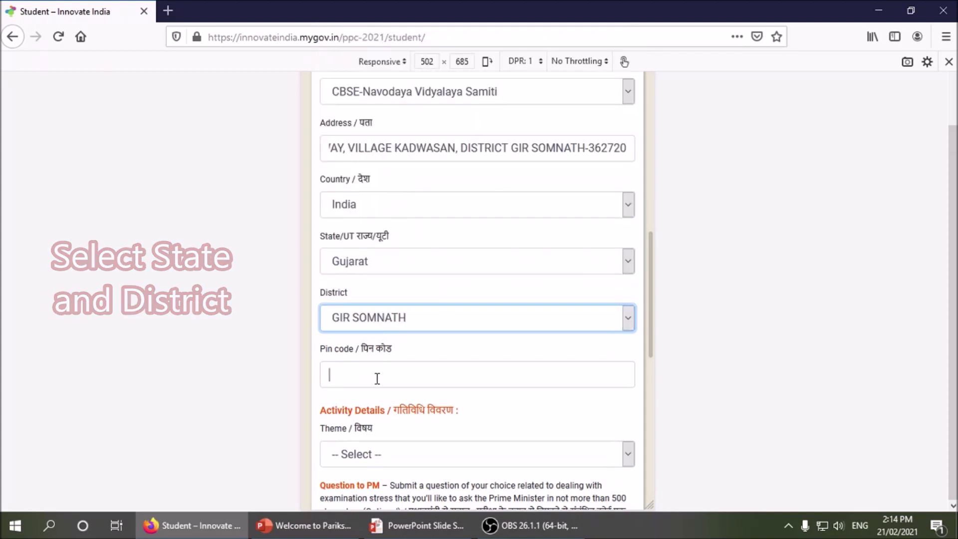
type("362720")
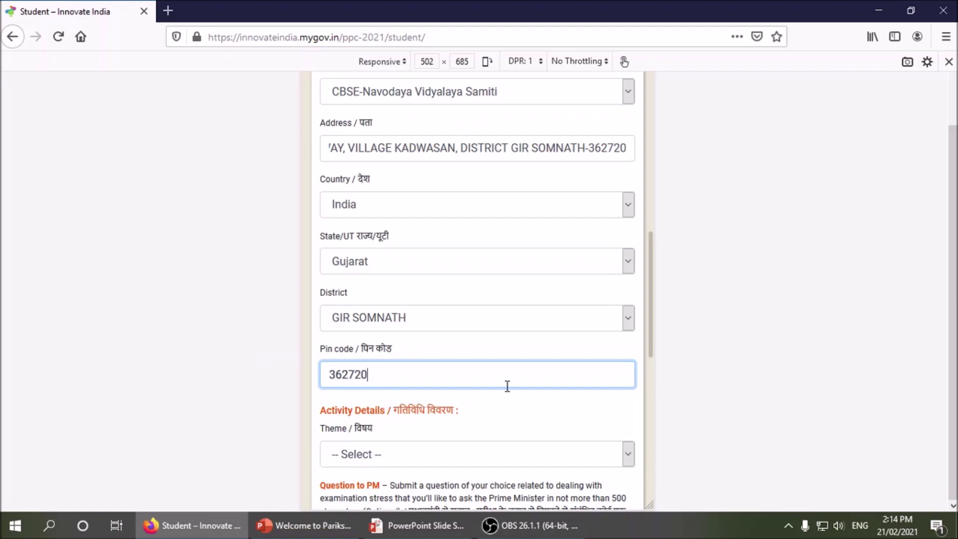
scroll(507, 383, "down", 4)
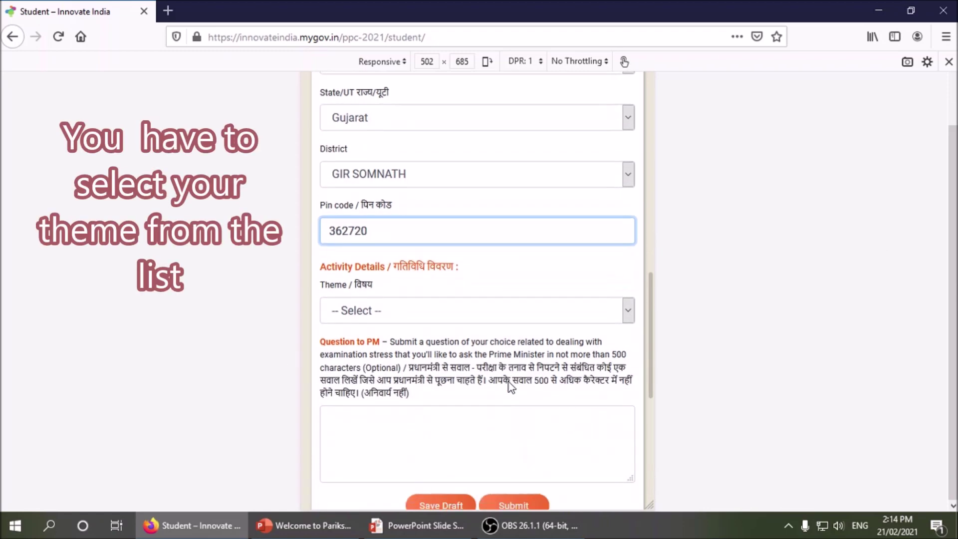
- Try theme 1, then switch to 2. India Is Incredible, Travel and Explore and enter the Experiences box
left_click(438, 236)
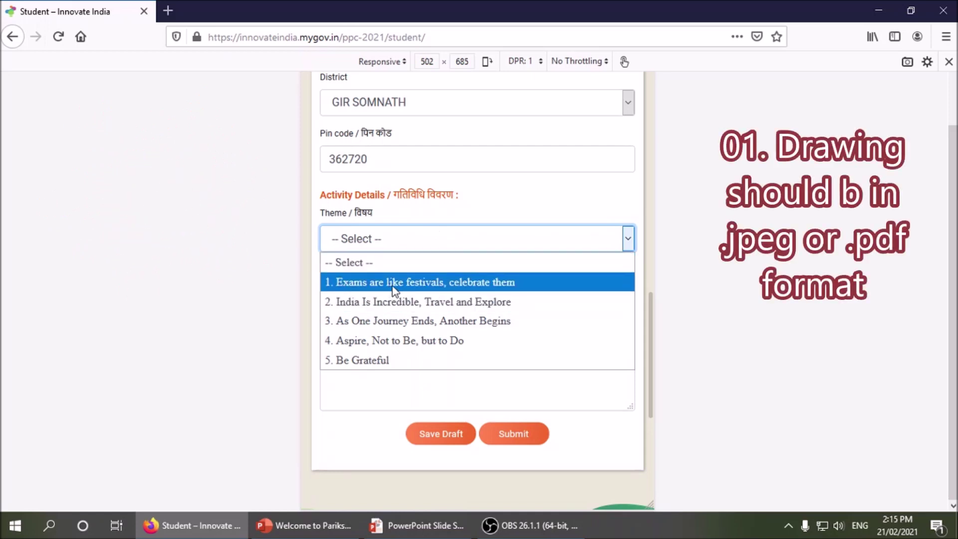
left_click(527, 283)
scroll(389, 247, "down", 3)
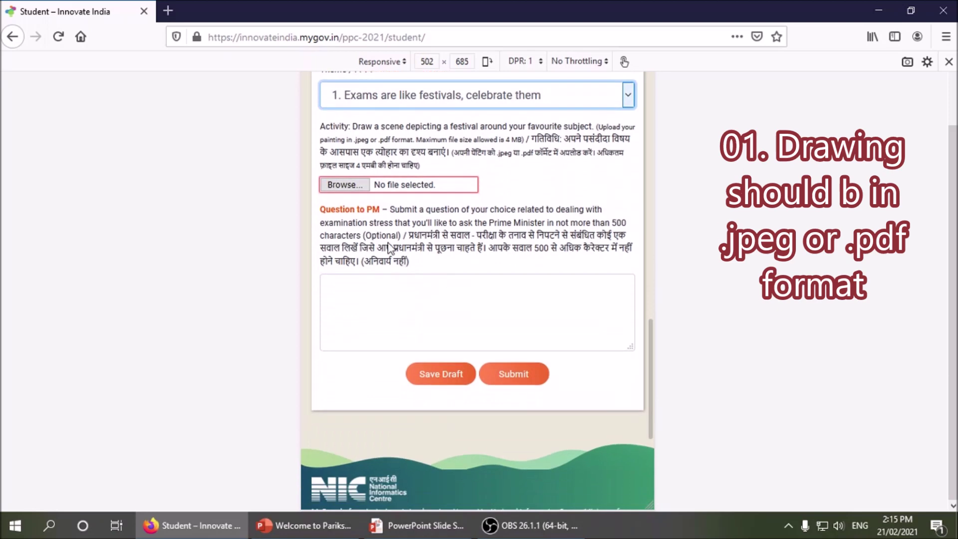
scroll(389, 247, "up", 3)
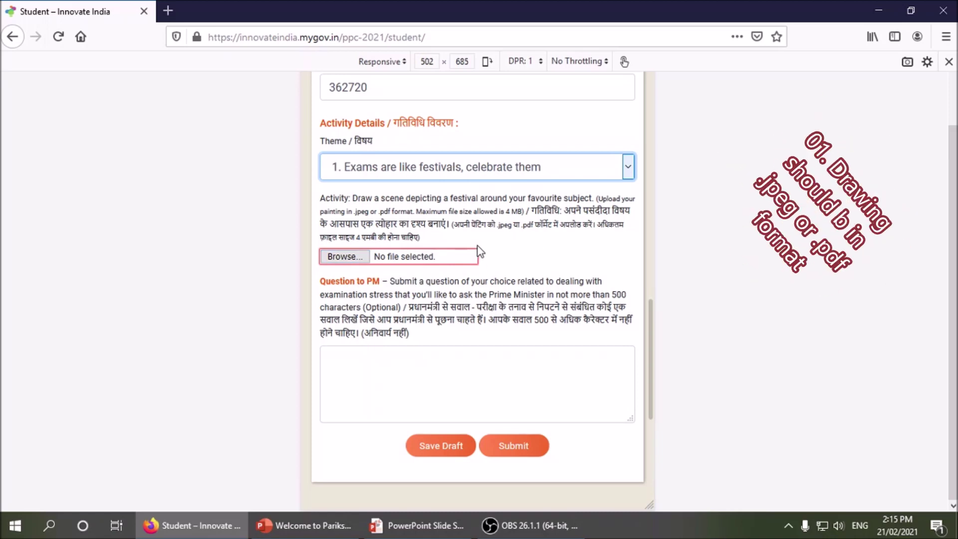
left_click(436, 173)
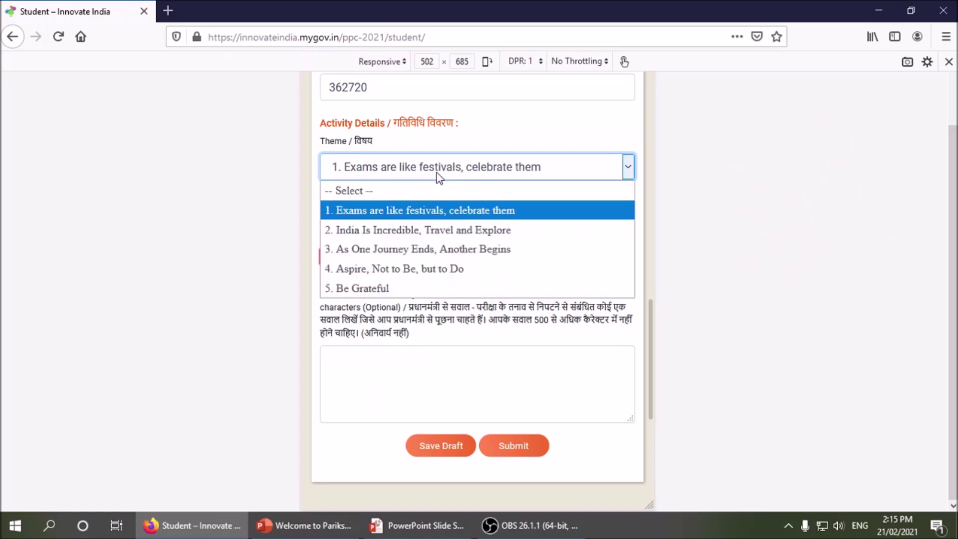
left_click(427, 232)
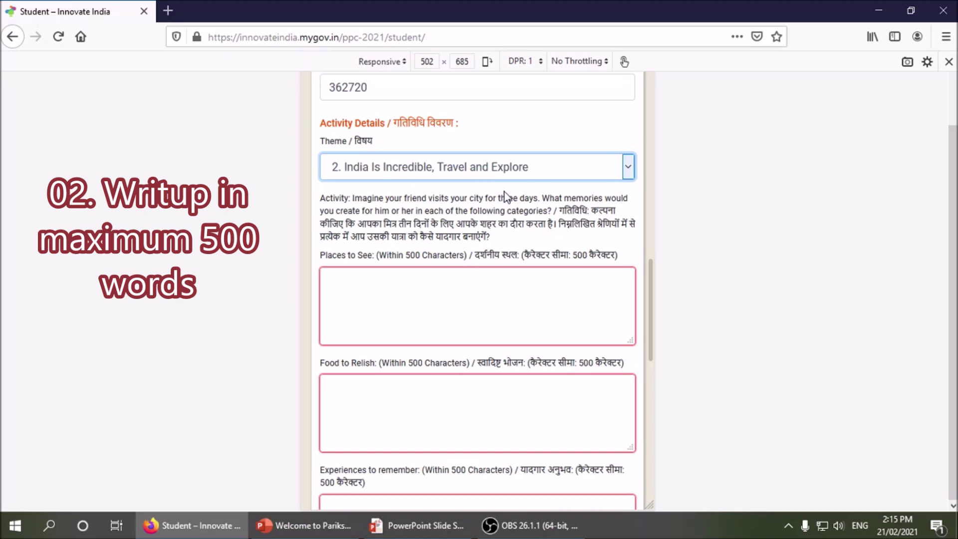
scroll(505, 197, "down", 3)
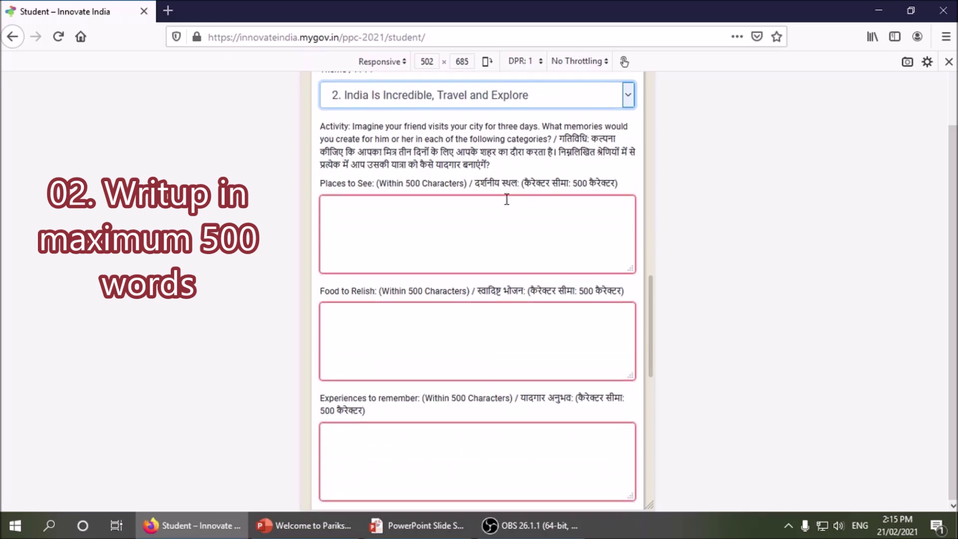
scroll(501, 227, "down", 3)
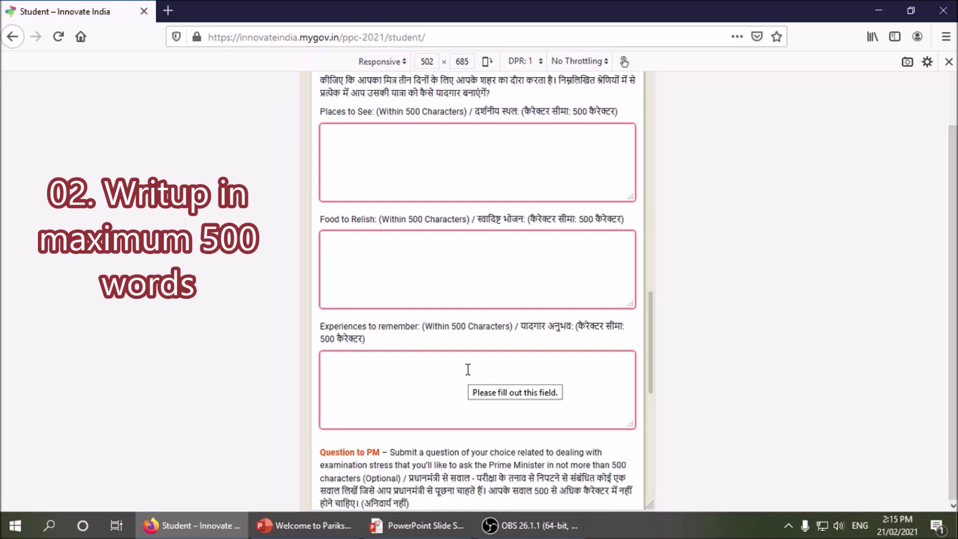
left_click(468, 369)
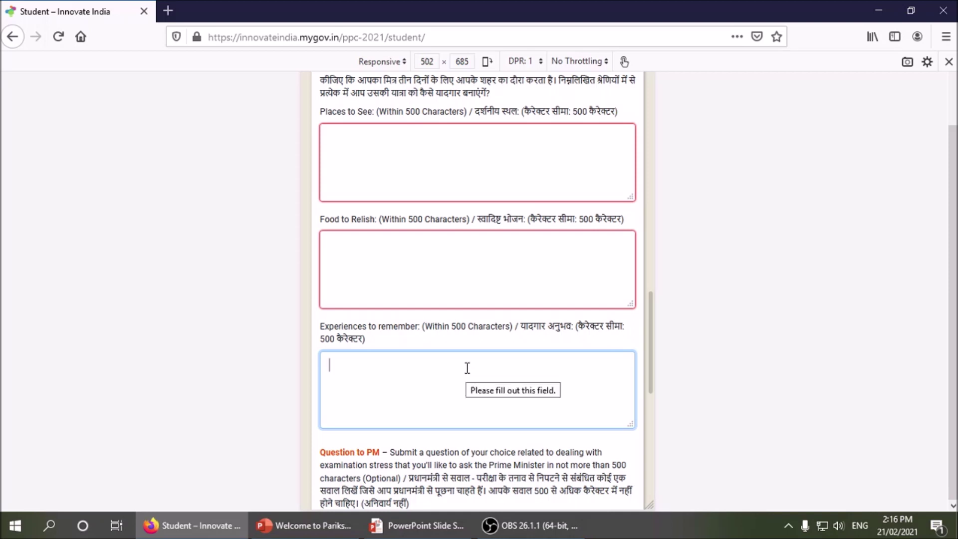
scroll(468, 368, "down", 5)
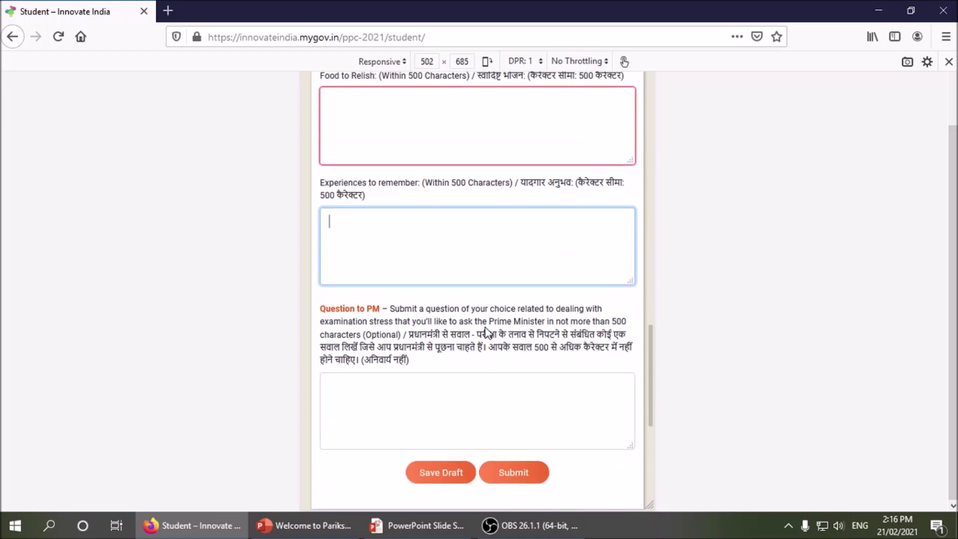
scroll(484, 330, "up", 10)
- Try the As One Journey Ends and Aspire, Not to Be, but to Do themes, noting the 1500-character limit
left_click(396, 160)
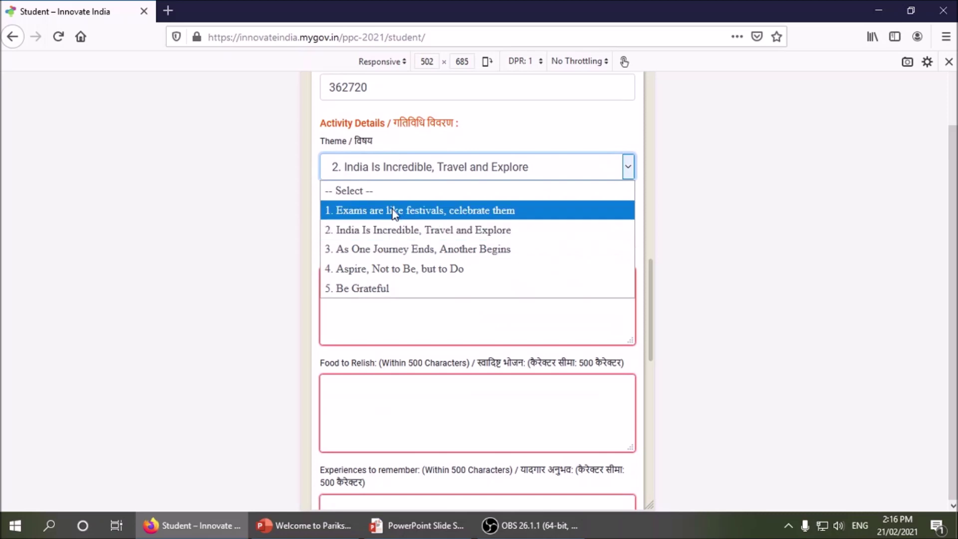
left_click(391, 251)
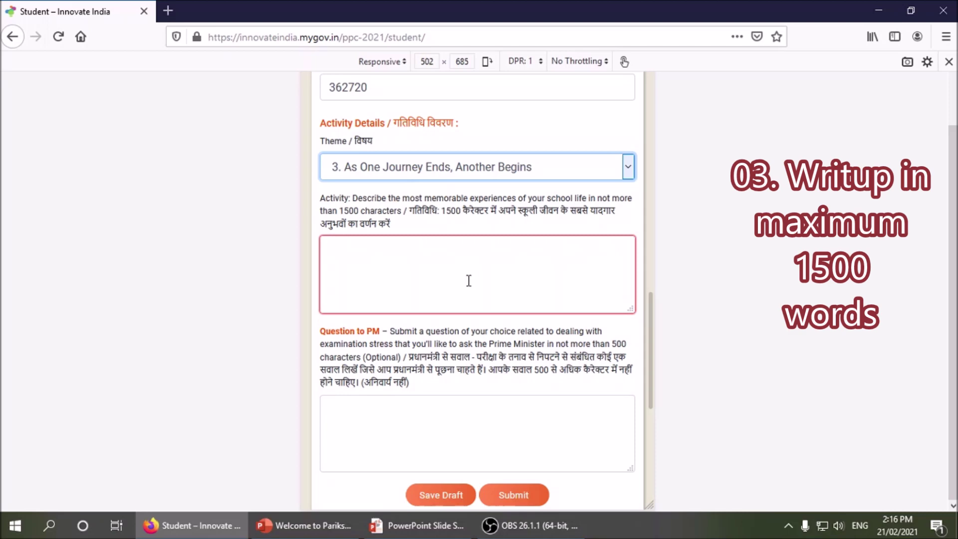
scroll(471, 282, "down", 3)
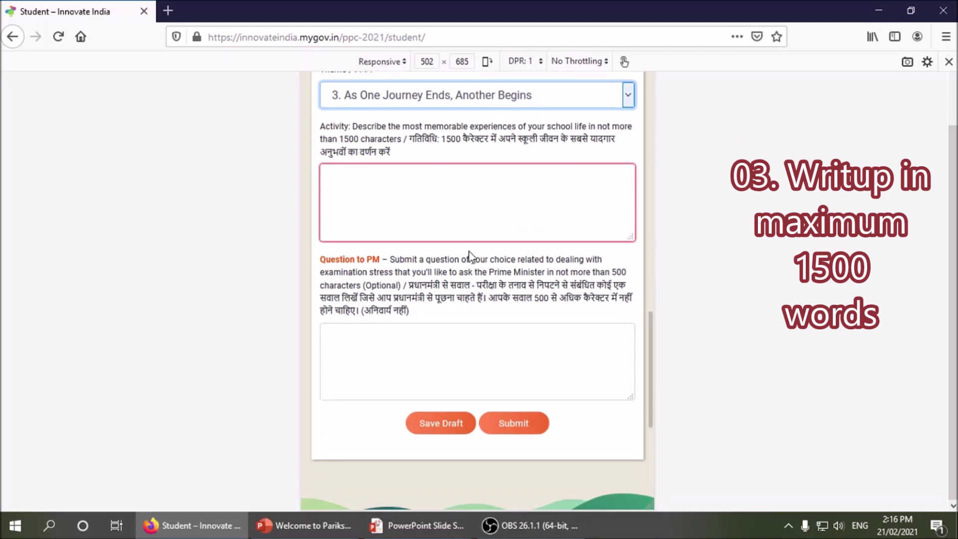
left_click(399, 95)
left_click(394, 197)
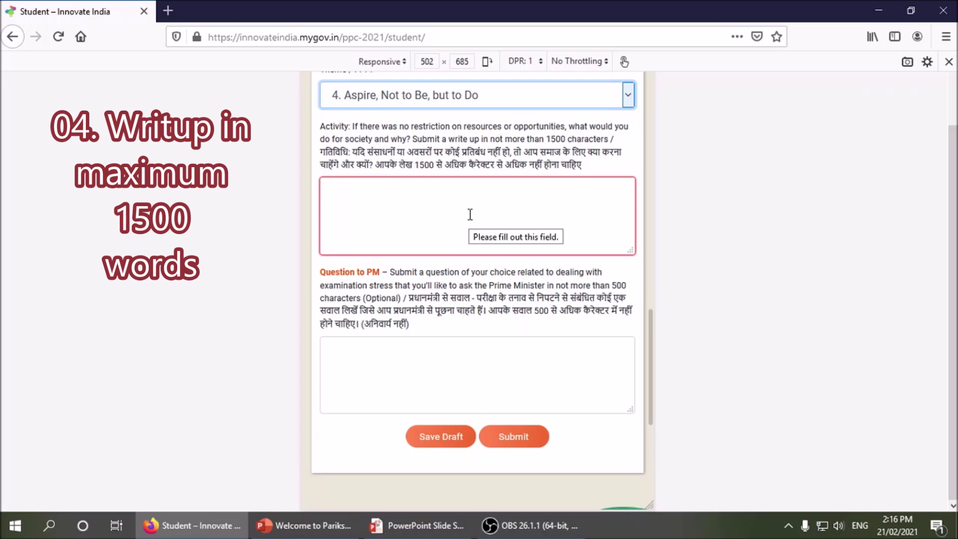
left_click_drag(414, 165, 437, 166)
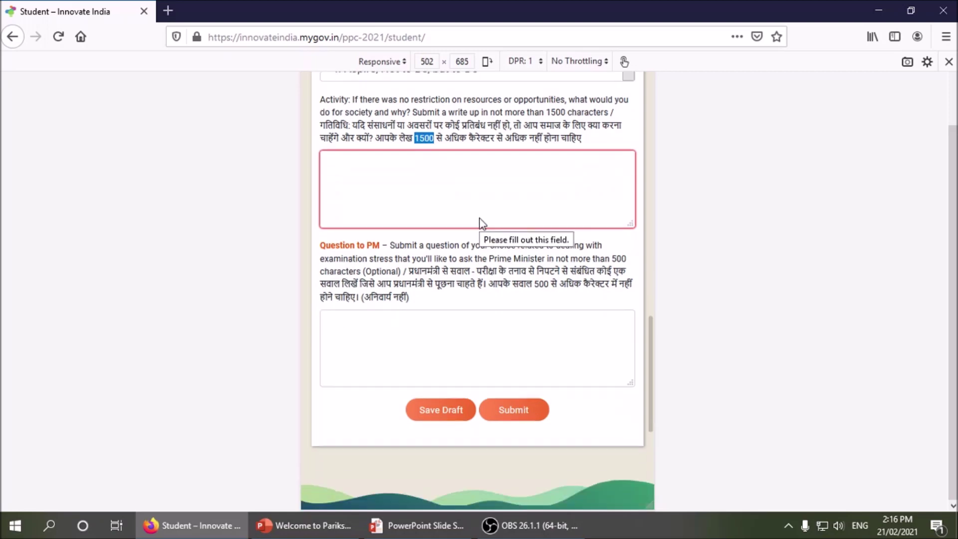
scroll(479, 220, "down", 3)
scroll(429, 224, "up", 6)
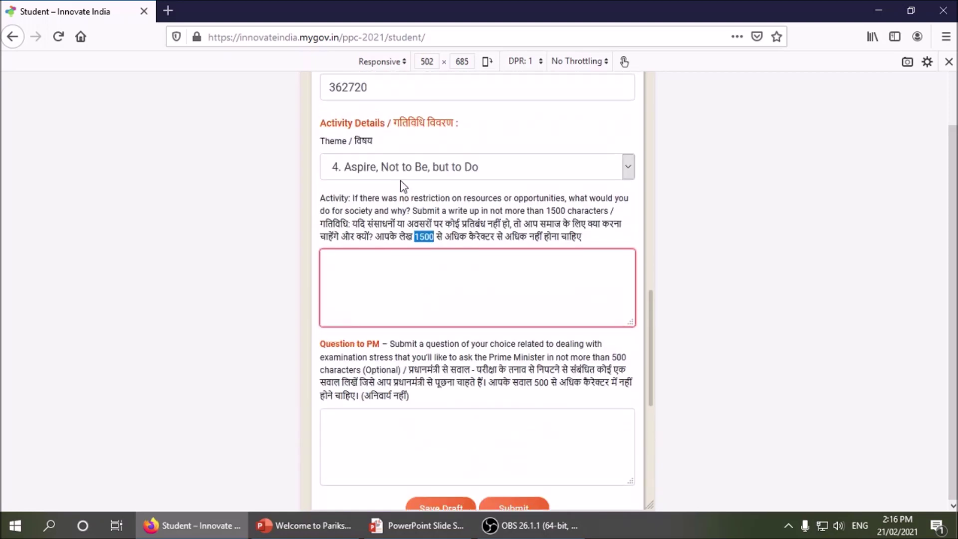
- Choose theme 5. Be Grateful and review its 500-character limit and the Question to PM section
left_click(393, 170)
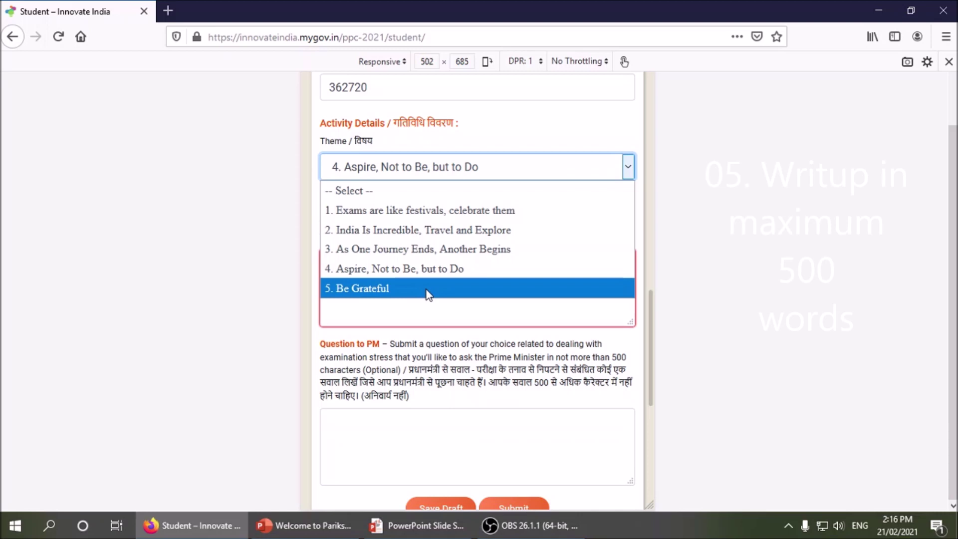
left_click(392, 289)
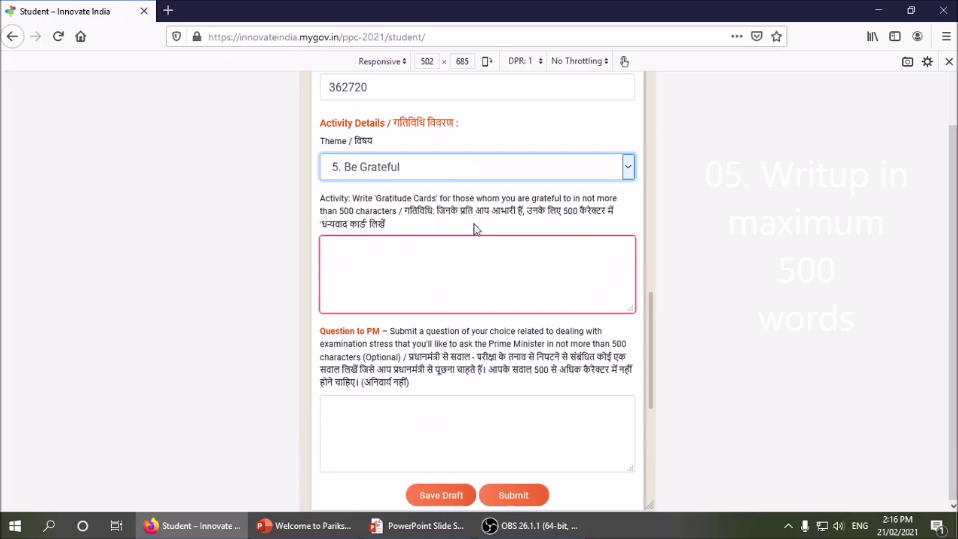
scroll(474, 224, "down", 3)
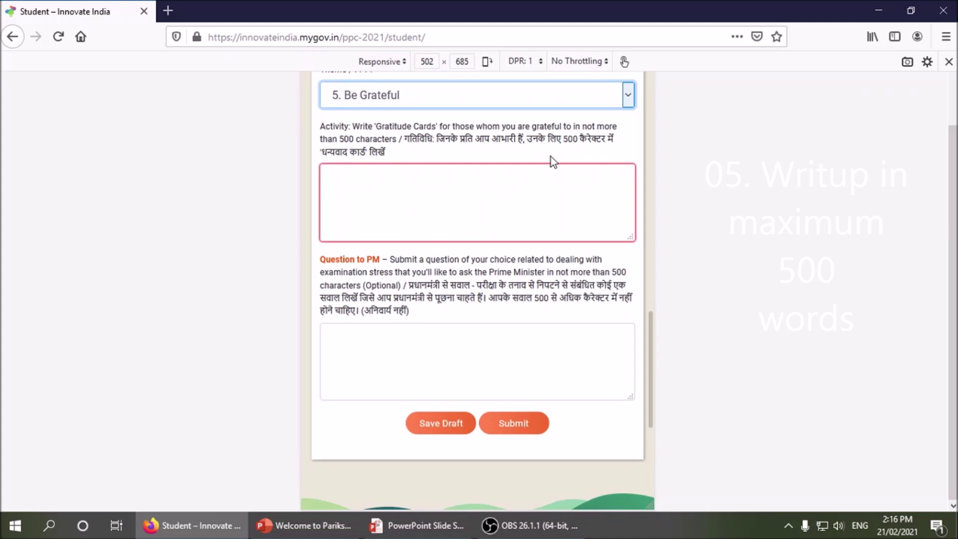
double_click(570, 139)
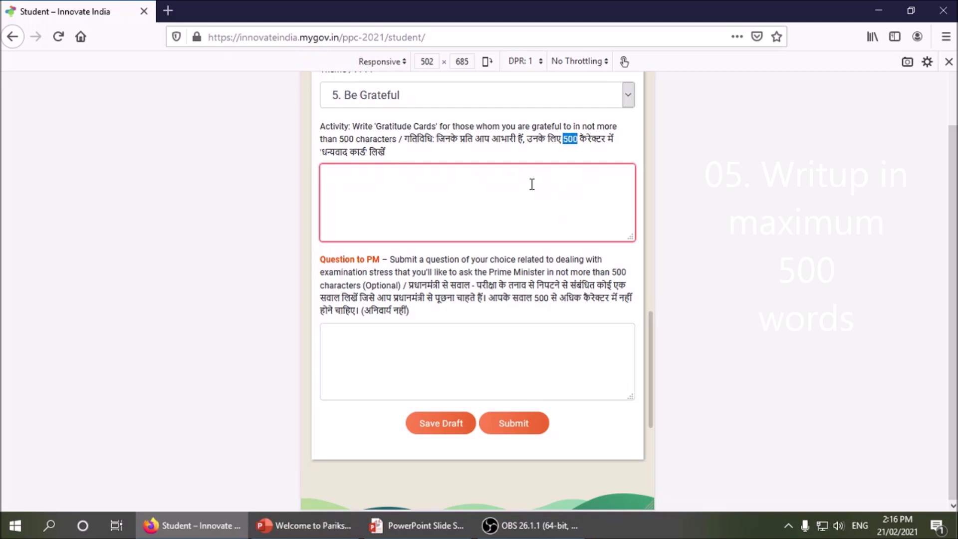
scroll(511, 294, "down", 3)
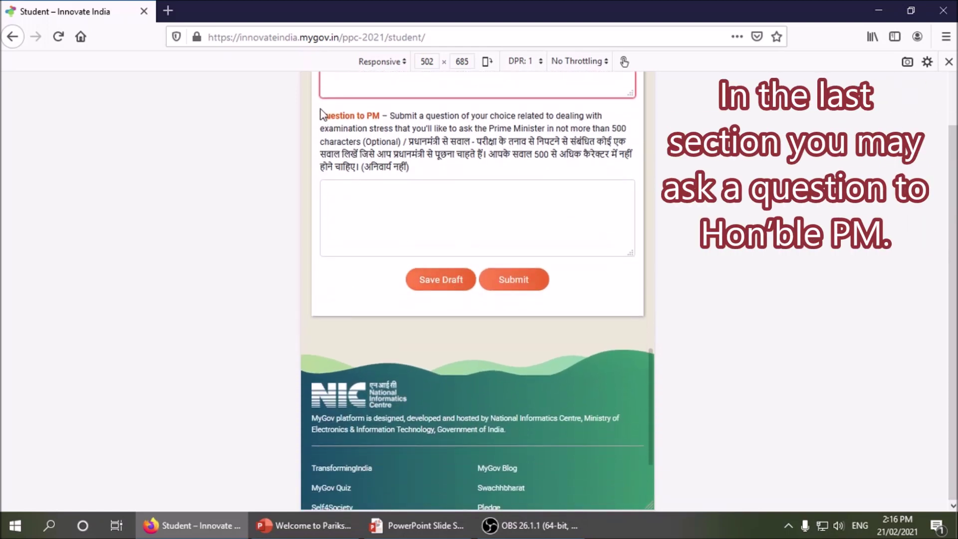
left_click_drag(320, 115, 379, 116)
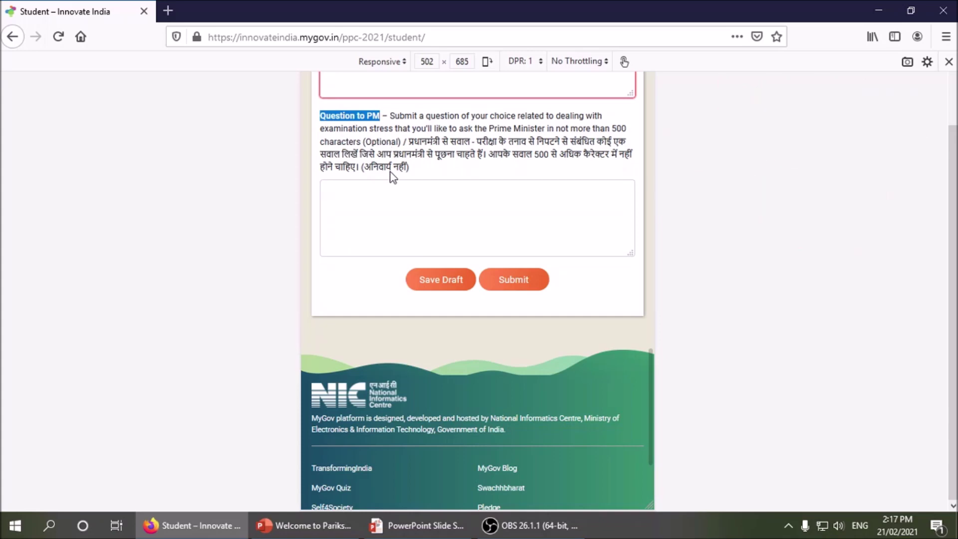
- Leave the Question to PM box empty and reopen the theme list at the top of the form
left_click(408, 217)
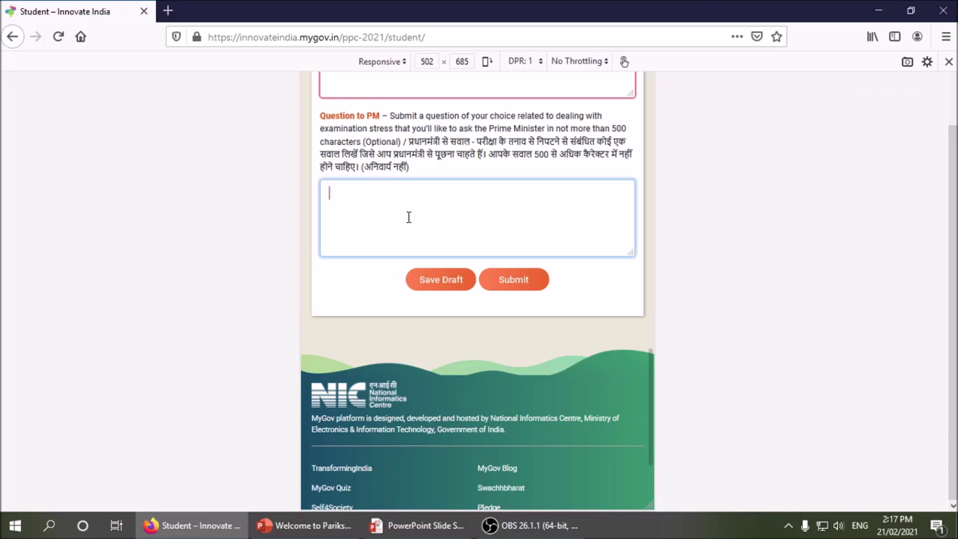
scroll(407, 223, "up", 3)
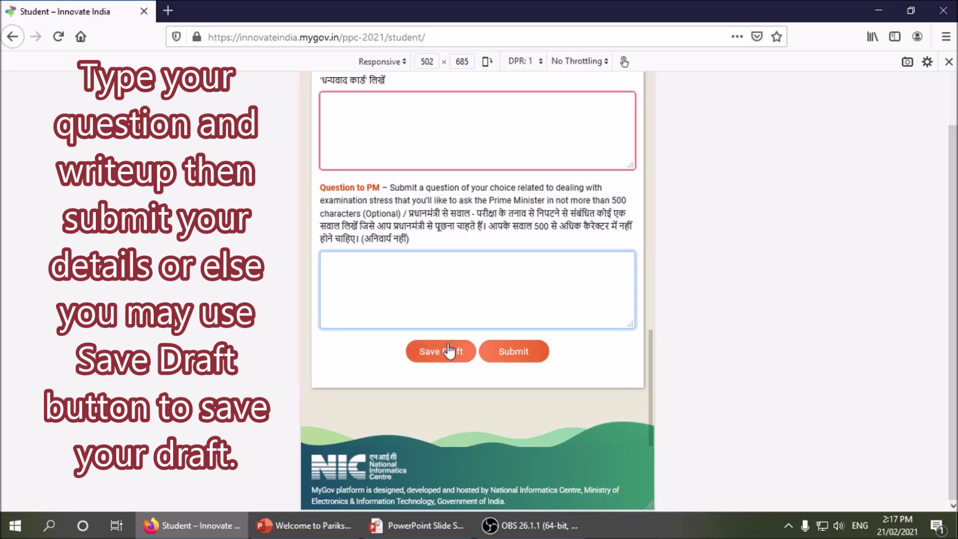
scroll(444, 349, "up", 5)
left_click(389, 235)
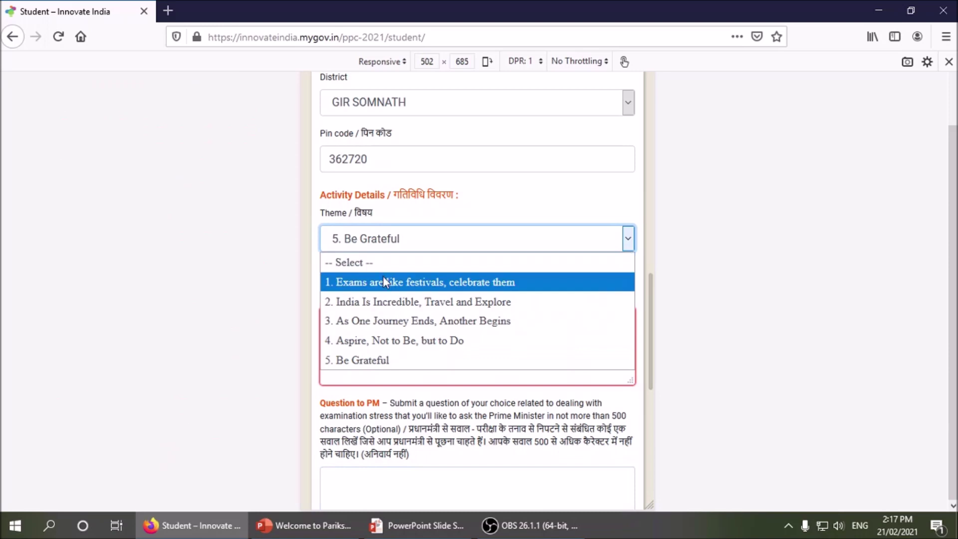
- Choose theme 1. Exams are like festivals and attach 01.jpeg from the praiksha pe charcha folder
left_click(389, 282)
left_click(359, 330)
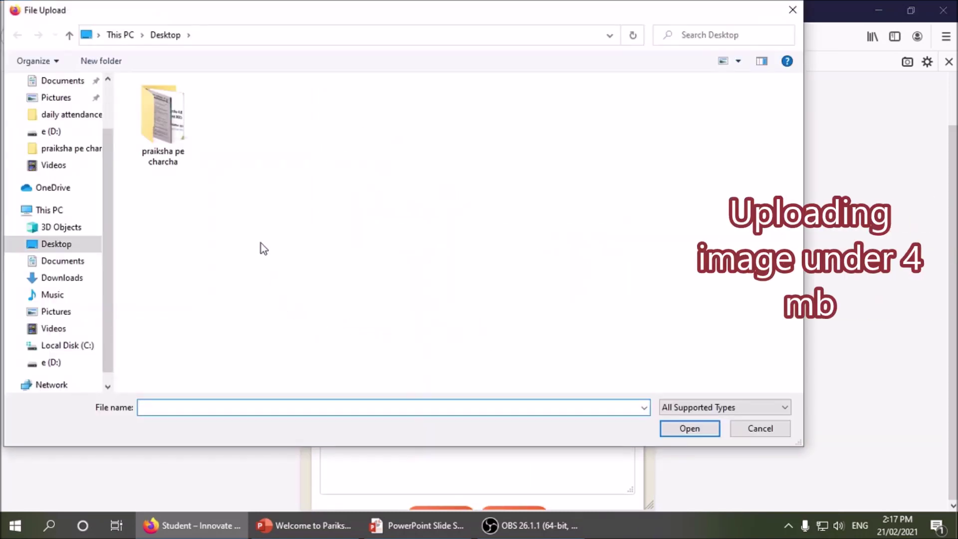
double_click(175, 148)
left_click(184, 149)
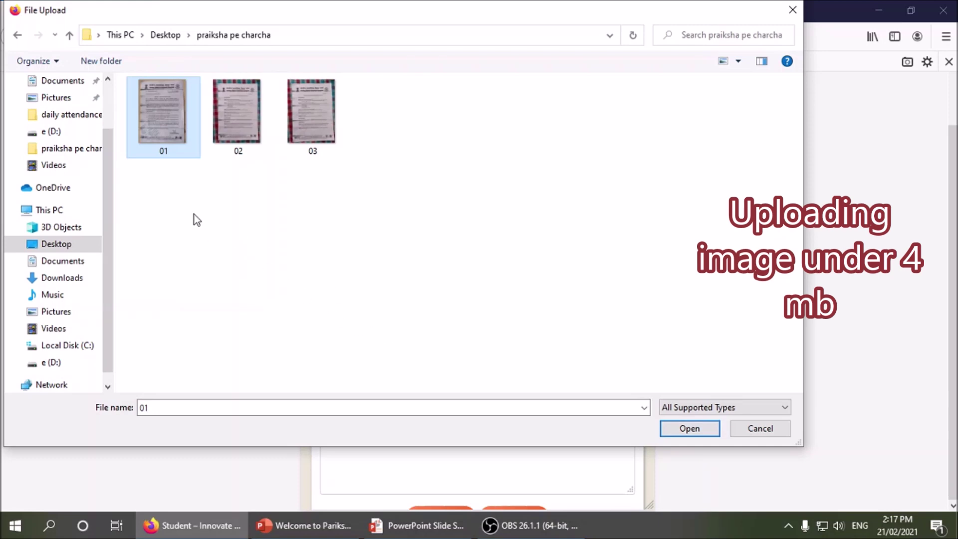
left_click(670, 432)
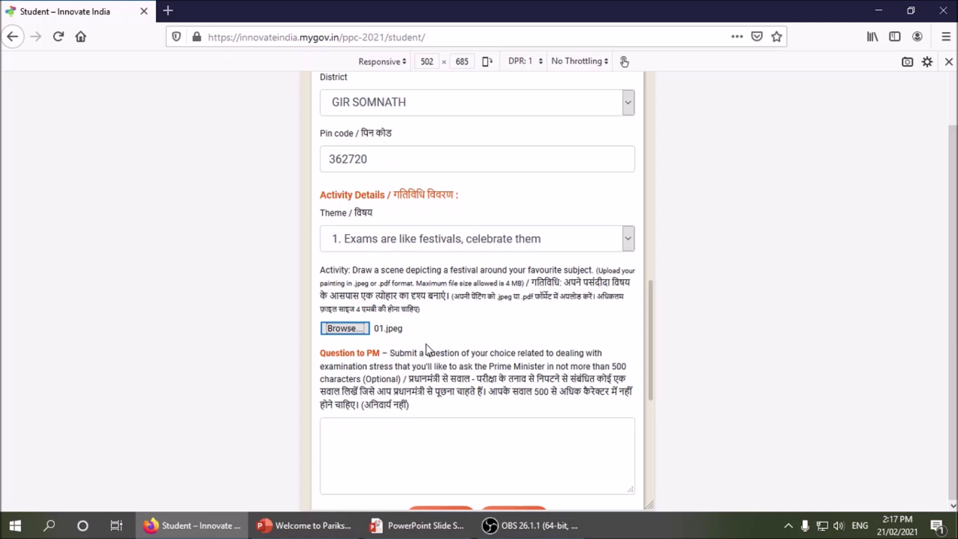
- Place the cursor in the Question to PM box and switch the input language to Hindi
scroll(427, 343, "down", 3)
left_click(438, 306)
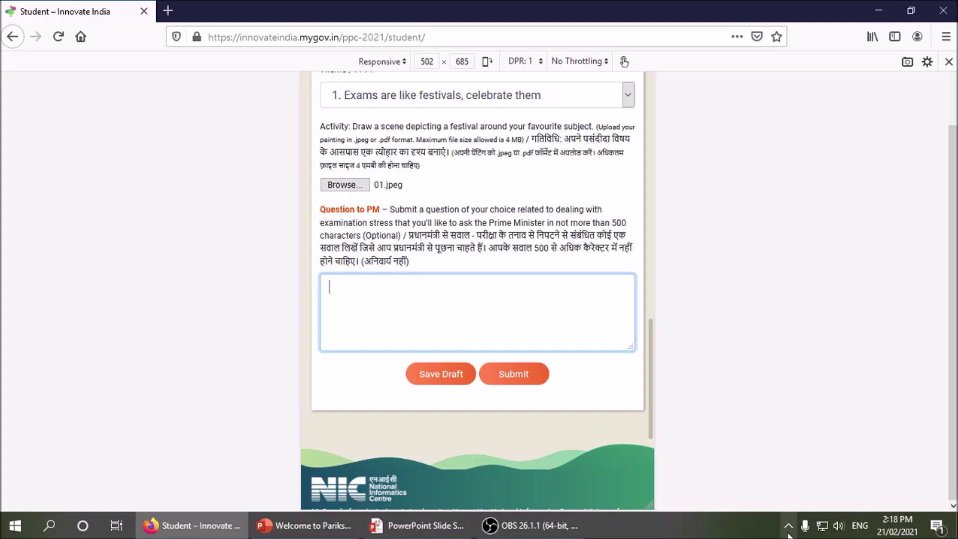
left_click(860, 524)
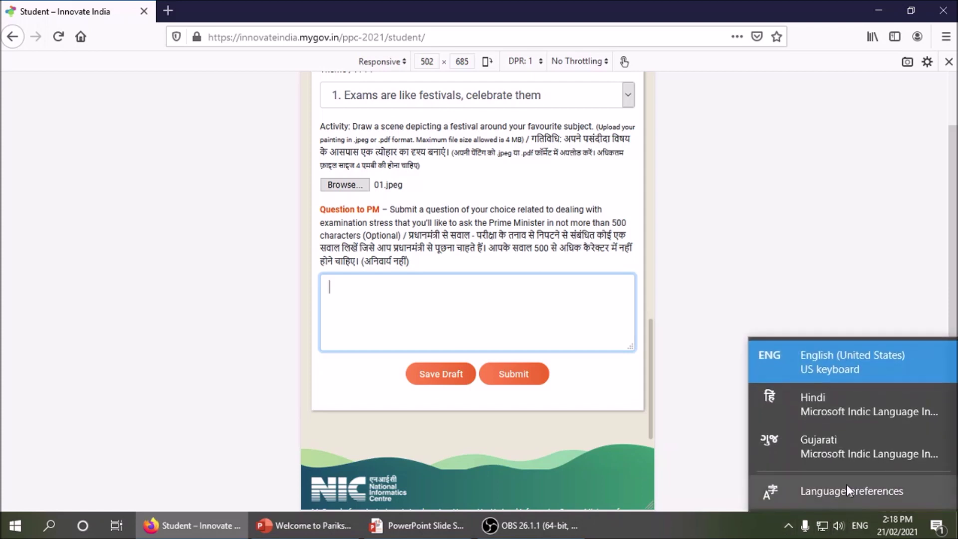
left_click(816, 419)
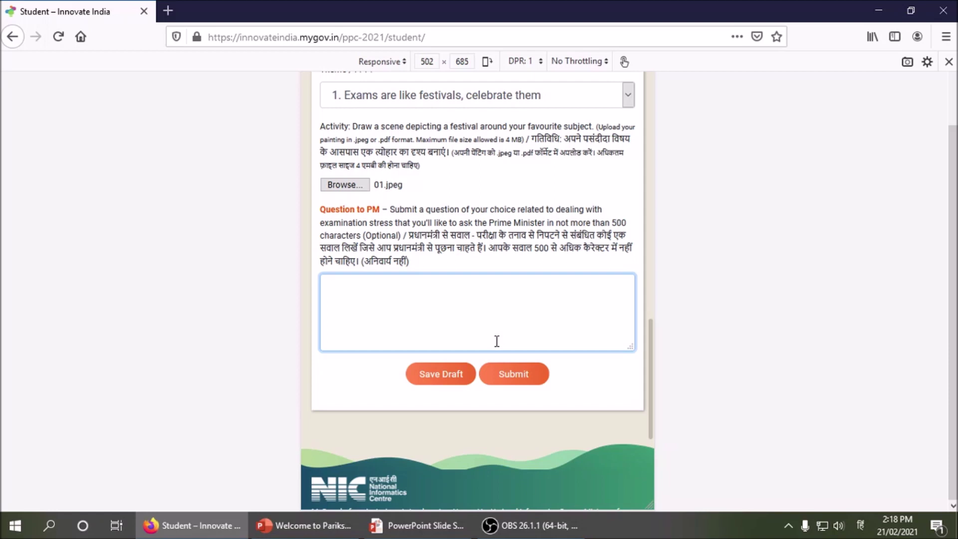
- Type the Hindi question about poor focus during online study, ending 'क्या कर सकता हूँ...'
type("ON")
key("BackSpace")
key("BackSpace")
type("online ")
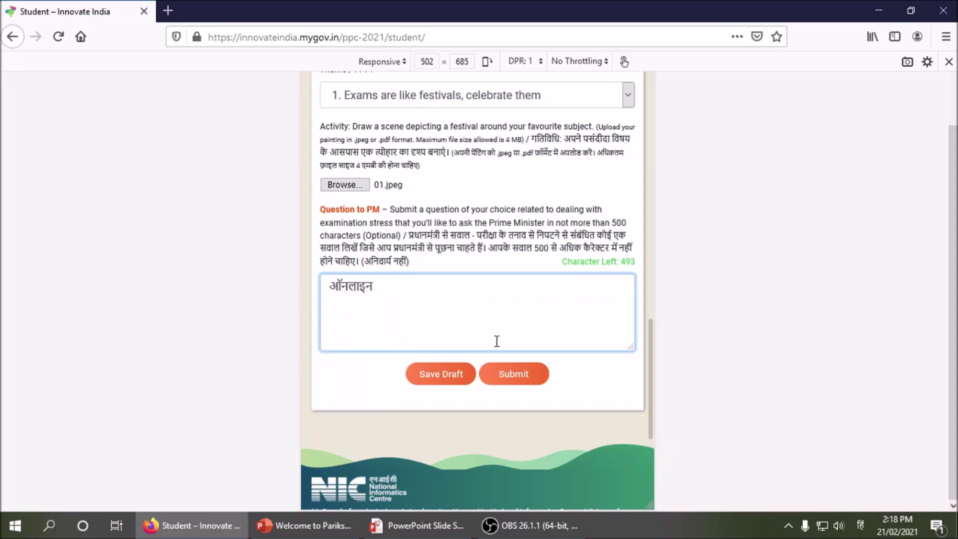
type("padhai")
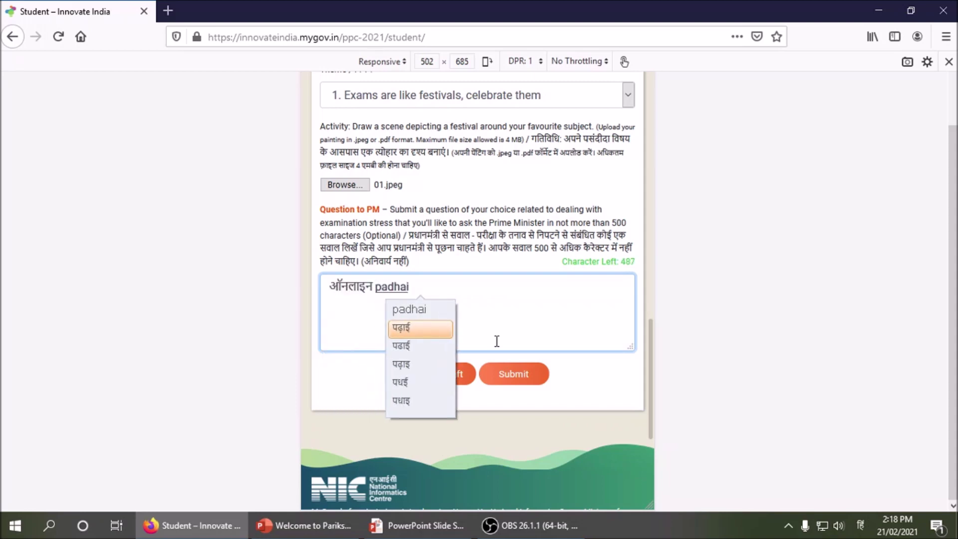
type(" se")
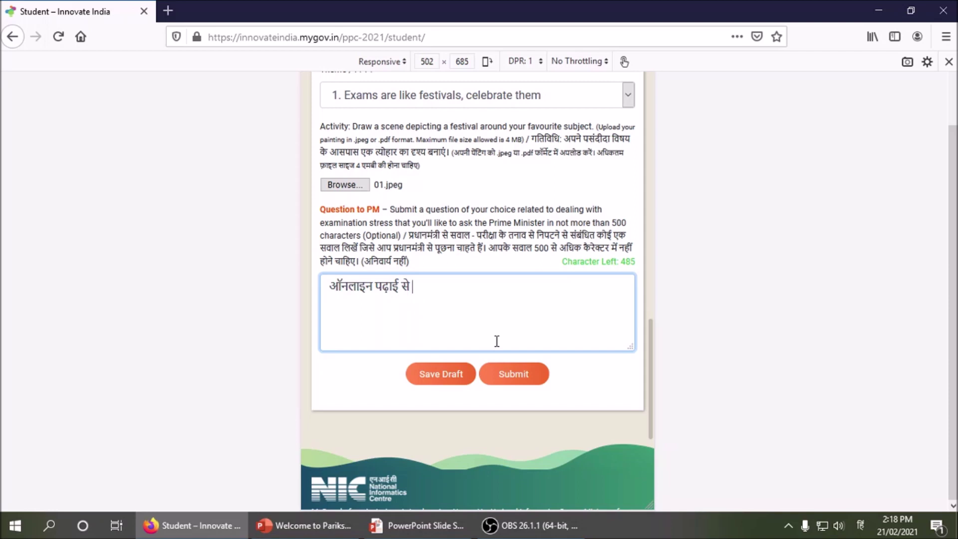
type("me")
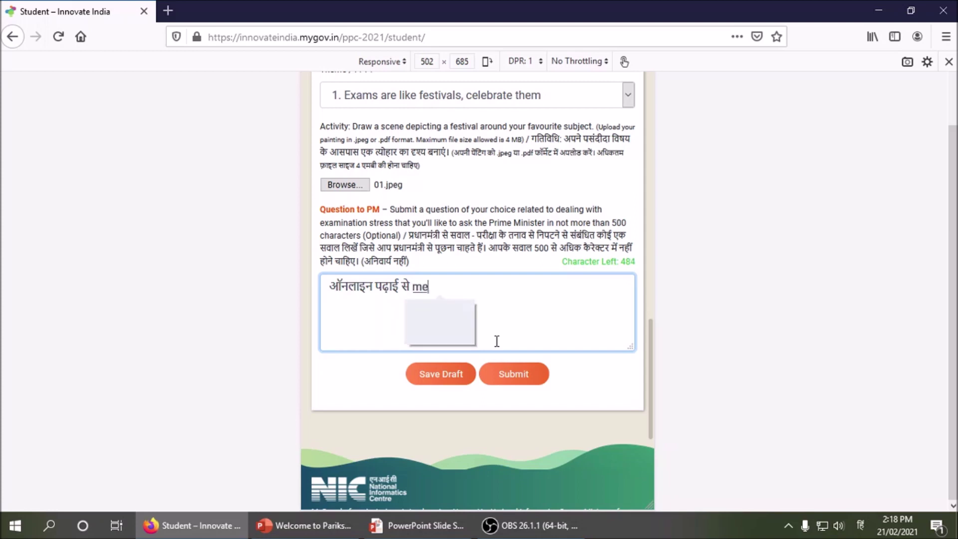
type(" bahut kam ")
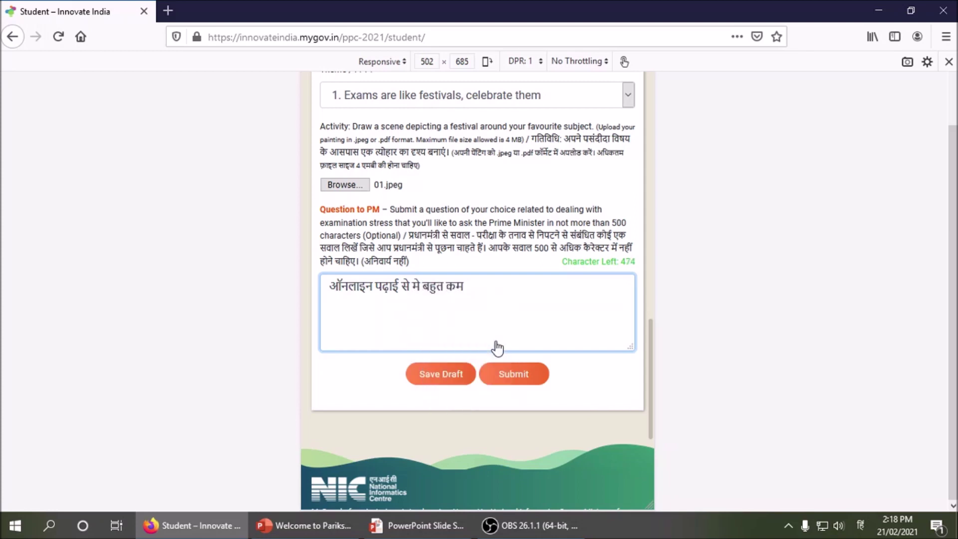
type("dhy")
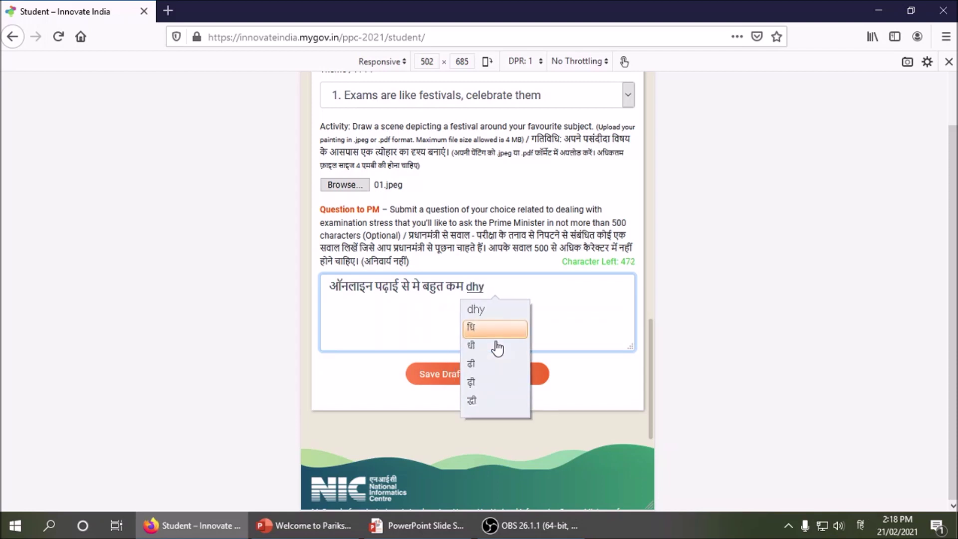
type("an de p")
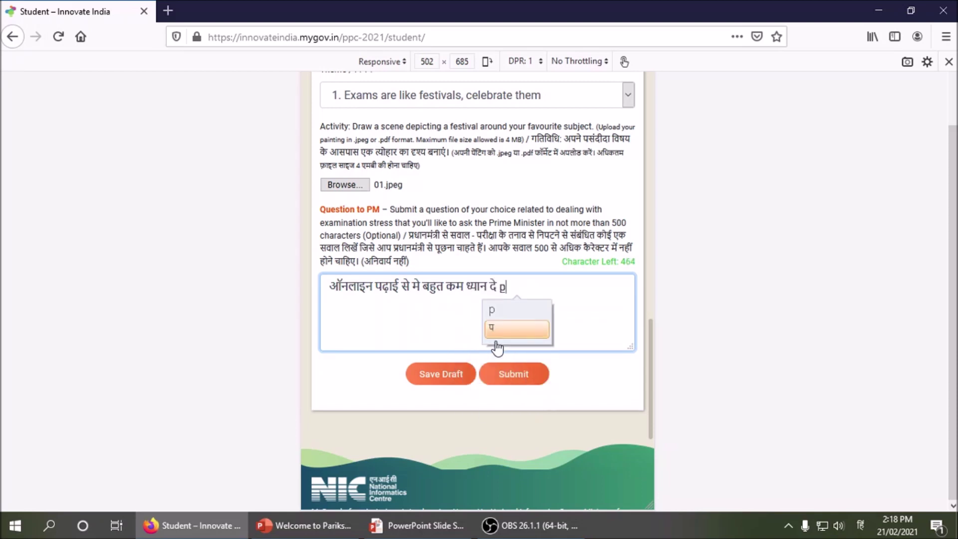
type("aaya h")
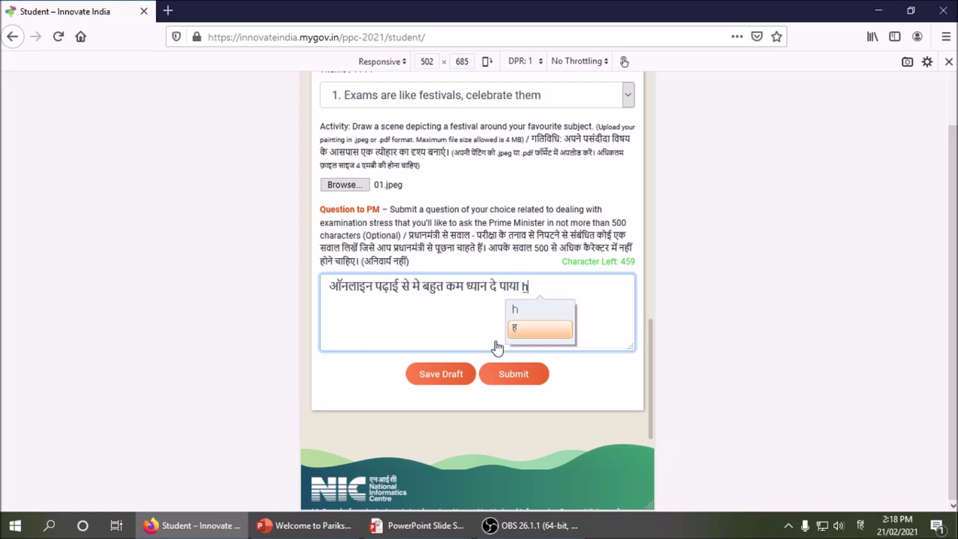
type("oon meri pa")
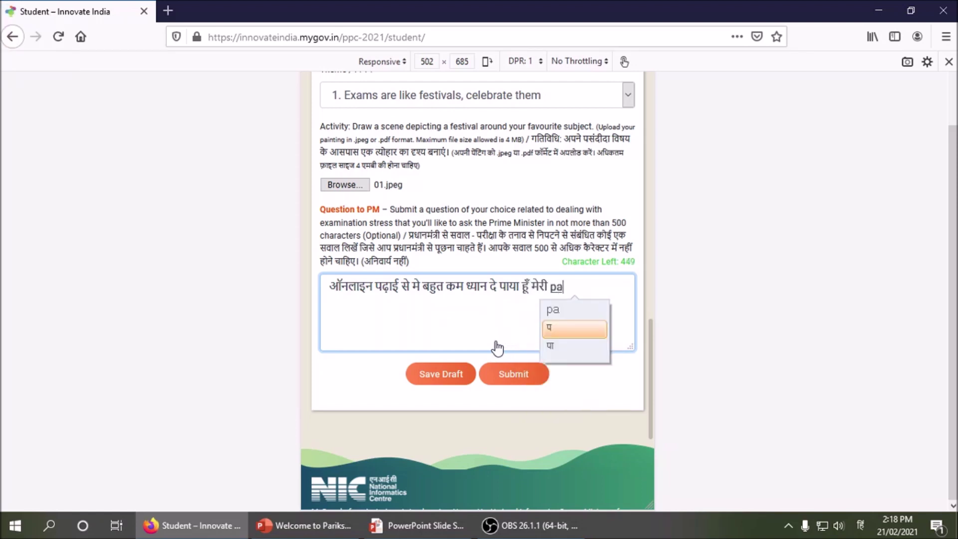
type("dhai pet")
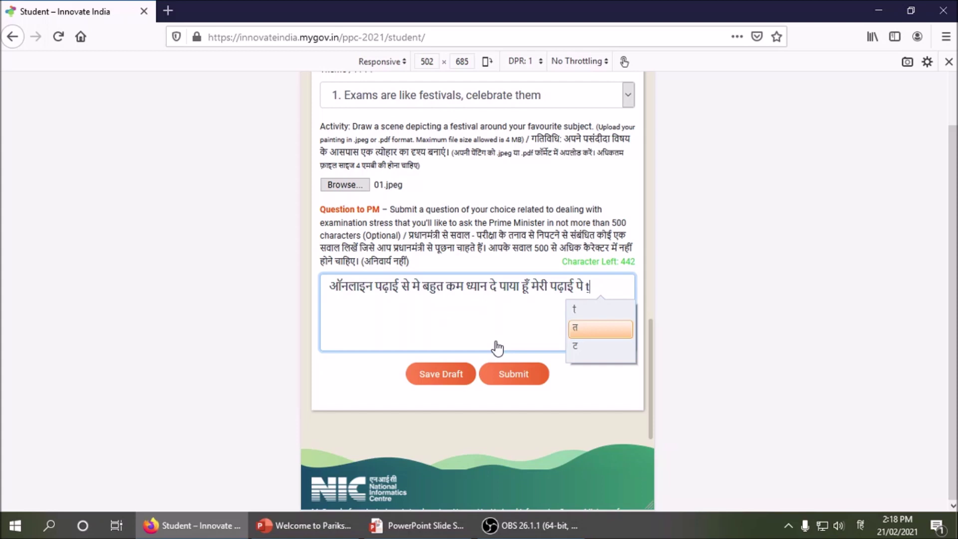
key("BackSpace")
type(", ")
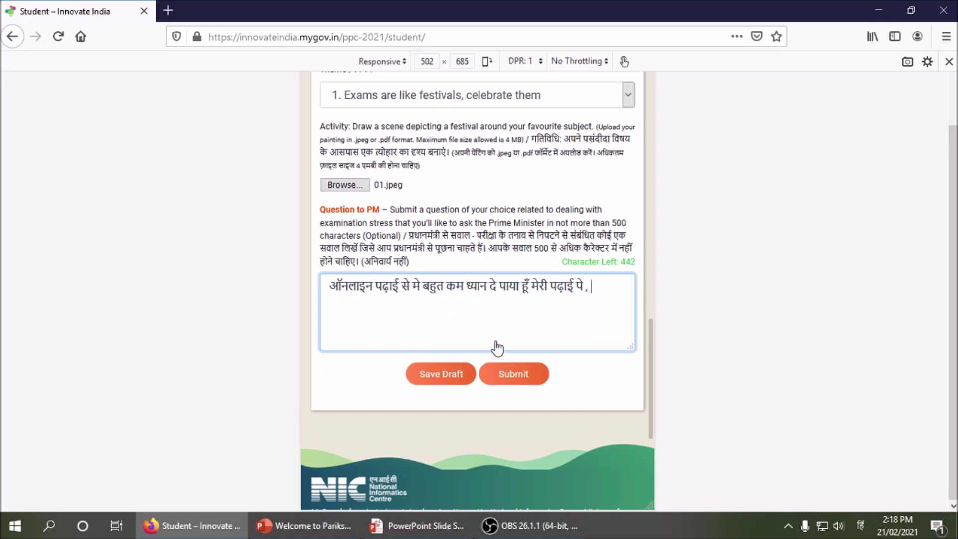
type("is tana")
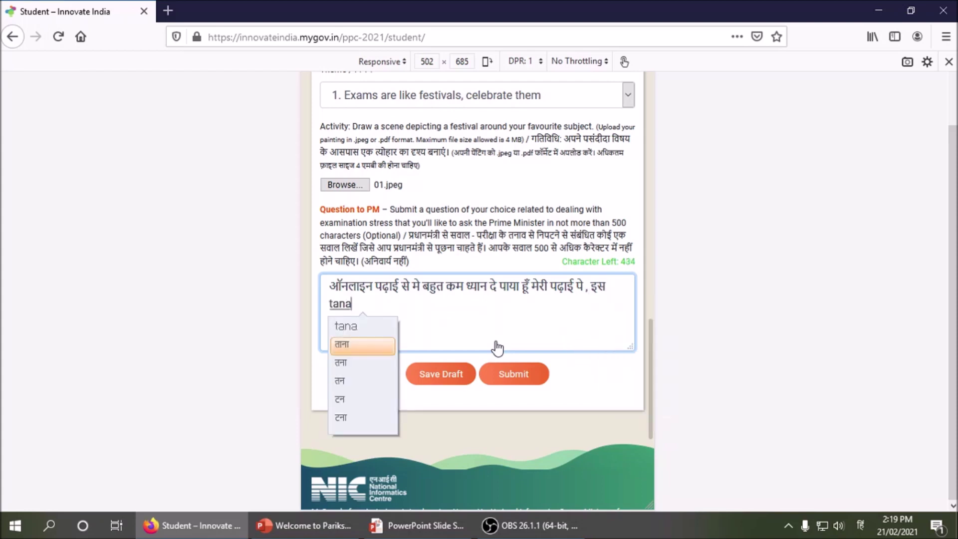
type("v se door ")
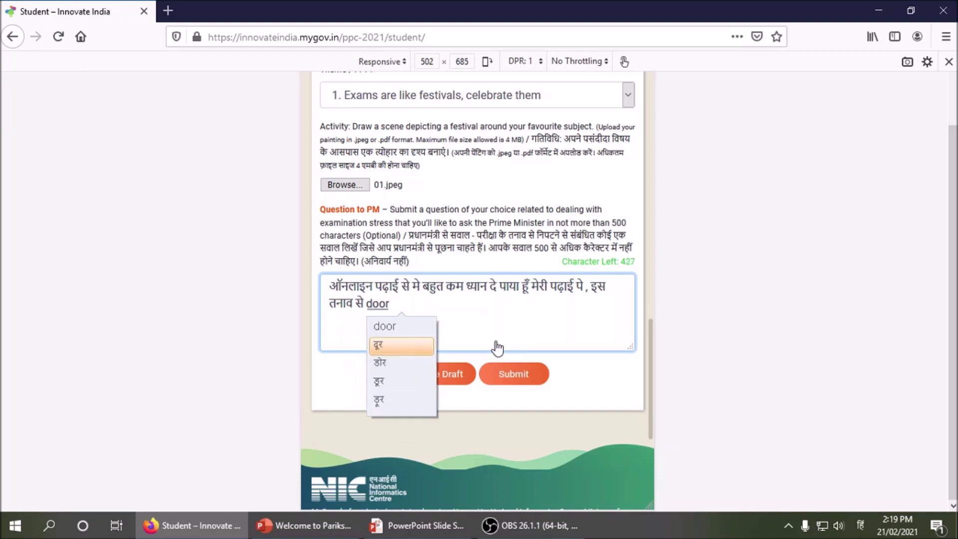
type("hone ke")
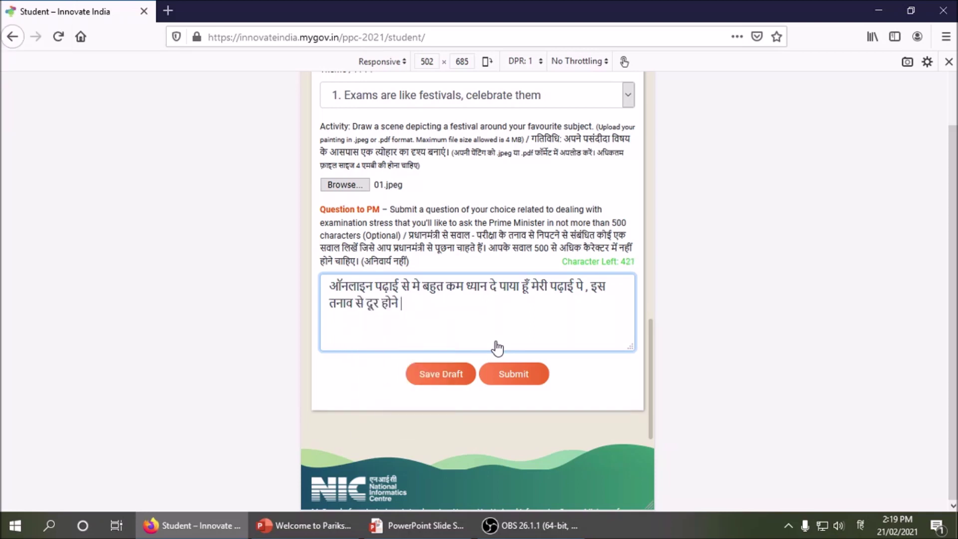
type(" liye ab")
type(" me")
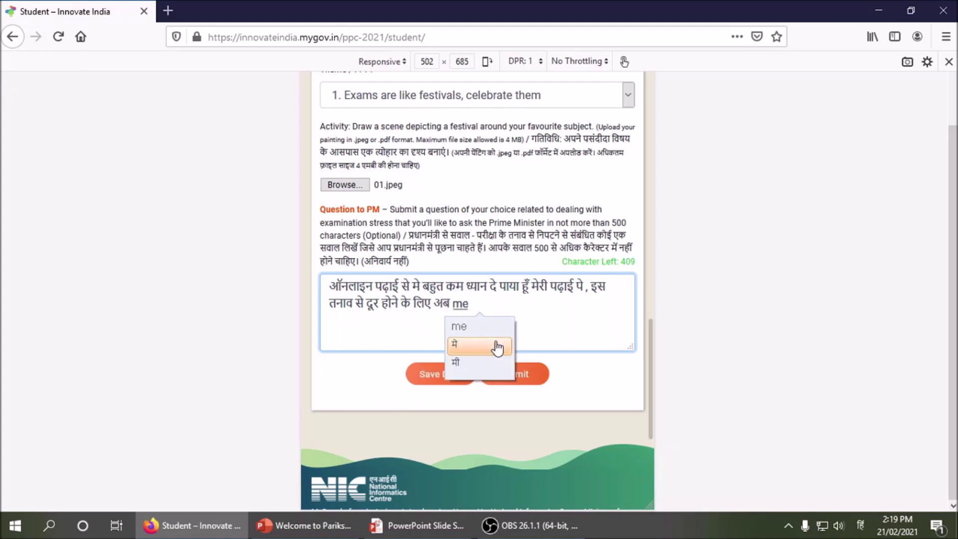
type(" kya ka")
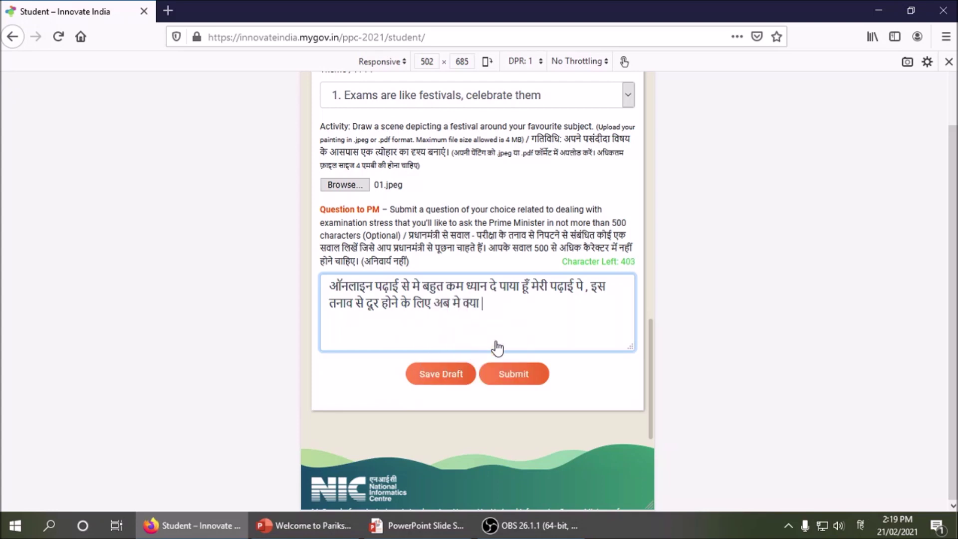
type("r sakta ")
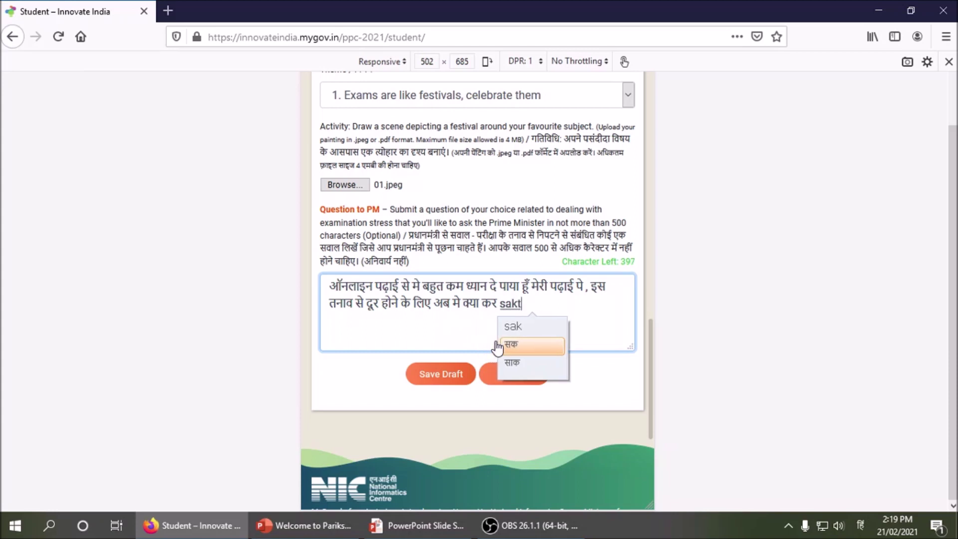
type("hu..")
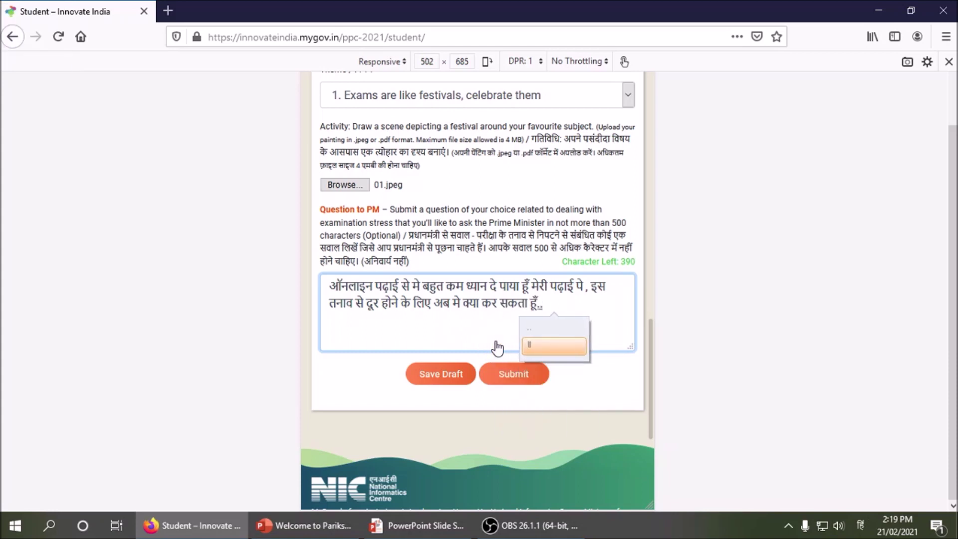
type(".")
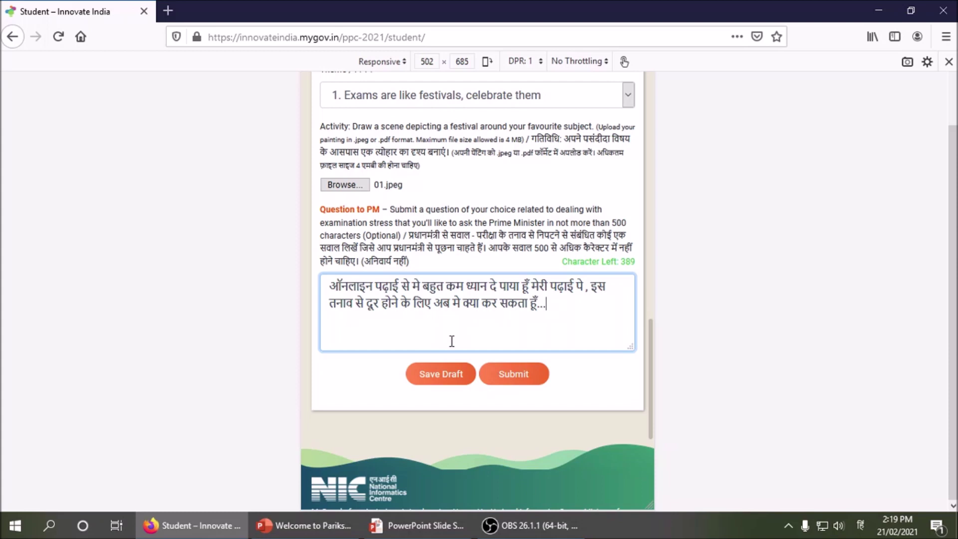
- Submit the Pariksha Pe Charcha 2021 entry, confirm with OK, then choose Logout
left_click(516, 375)
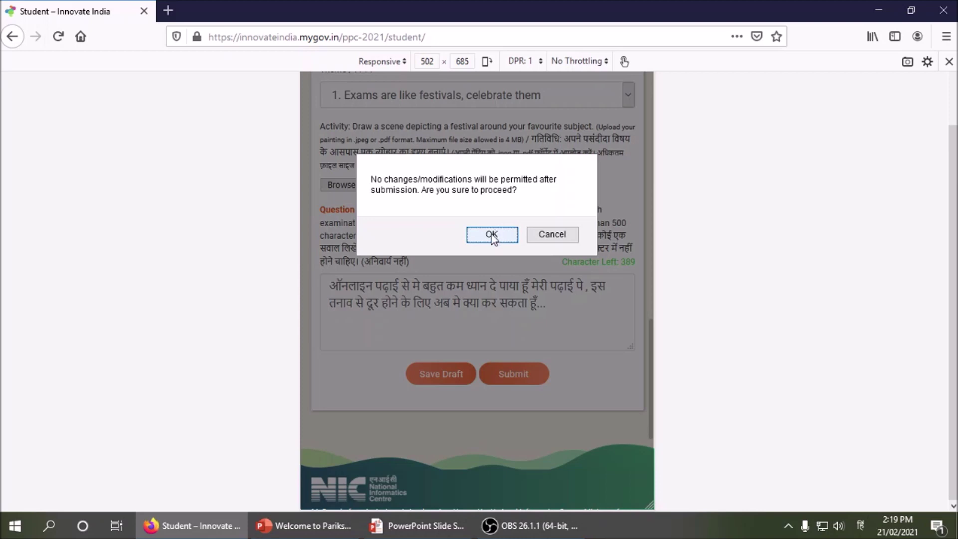
left_click(489, 234)
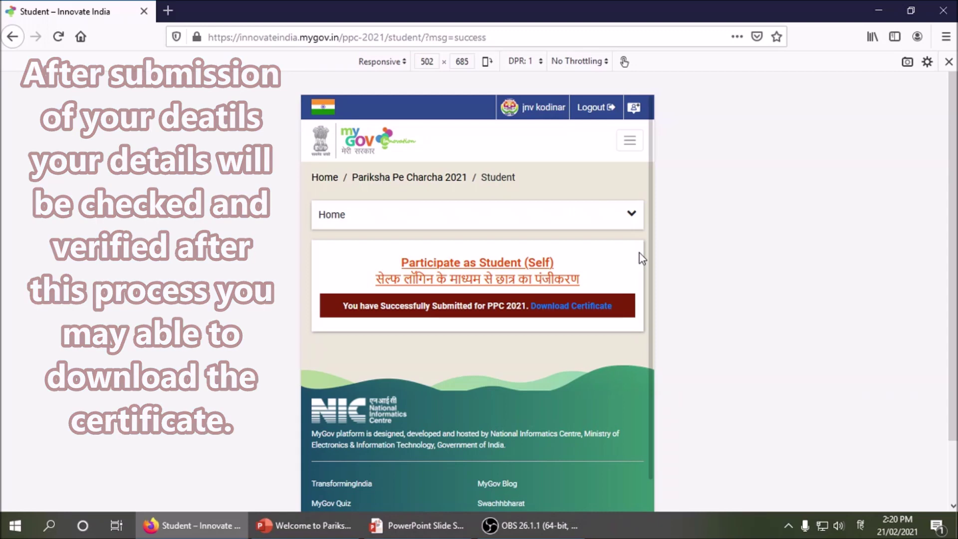
left_click(597, 111)
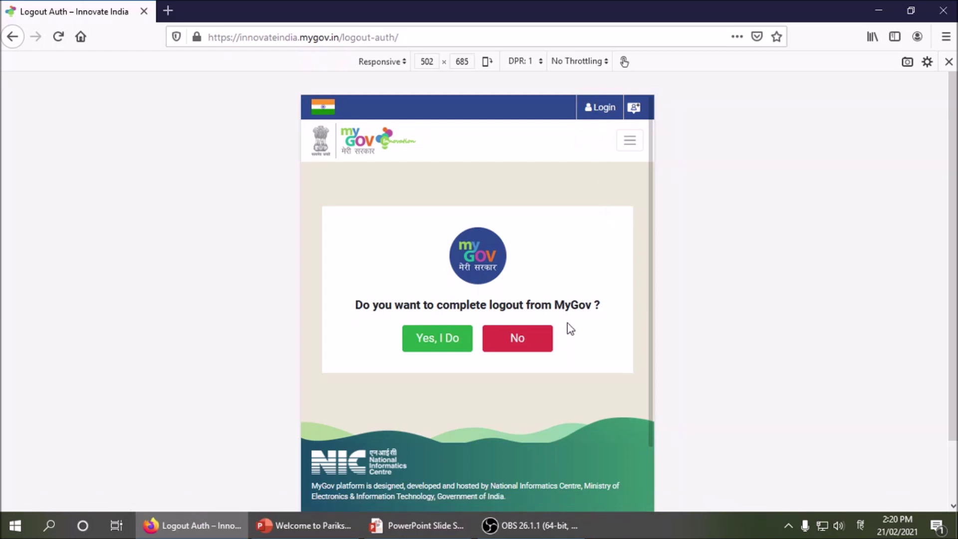
- Answer 'Yes, I Do' to complete the logout from MyGov
left_click(433, 343)
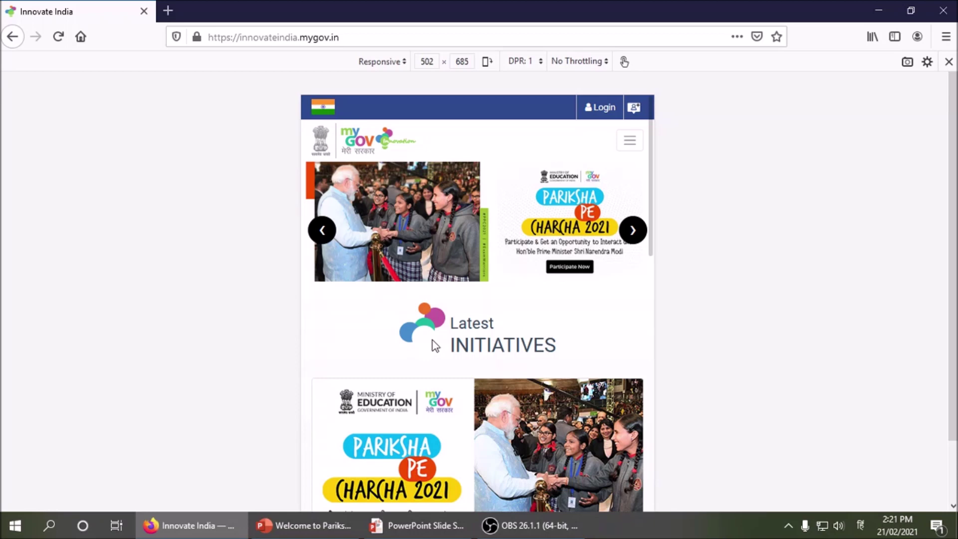
- Launch Notepad by running NOTEPAD from the Run box
key("super+r")
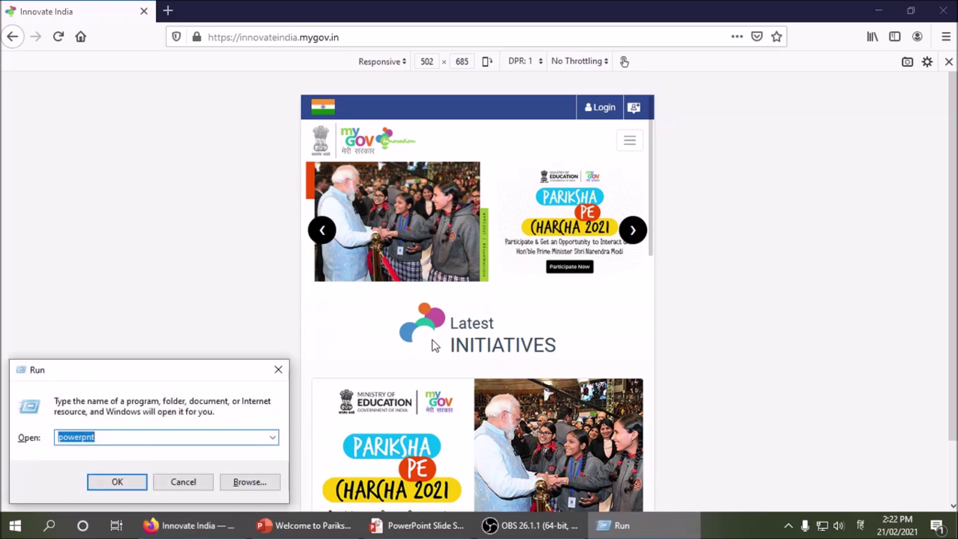
type("not")
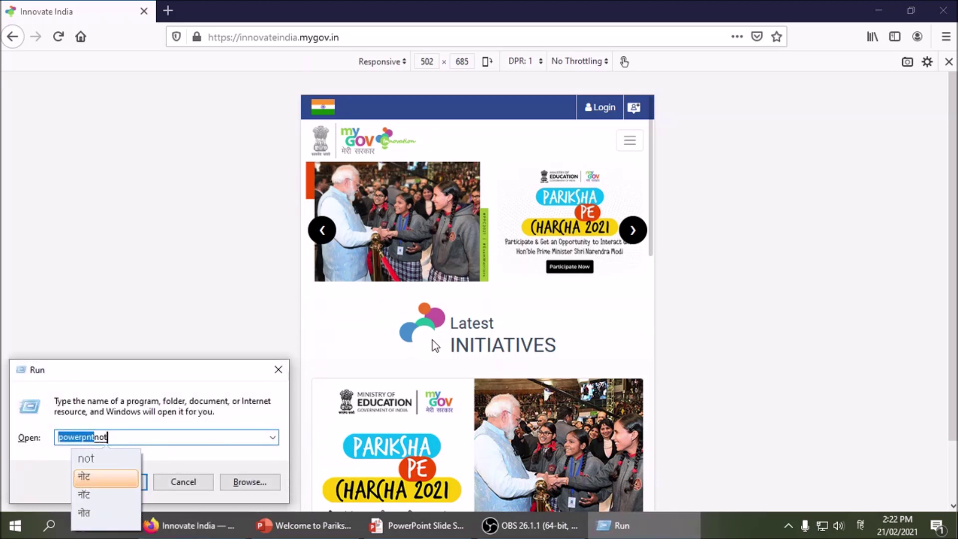
key("BackSpace")
key("BackSpace")
key("BackSpace")
key("BackSpace")
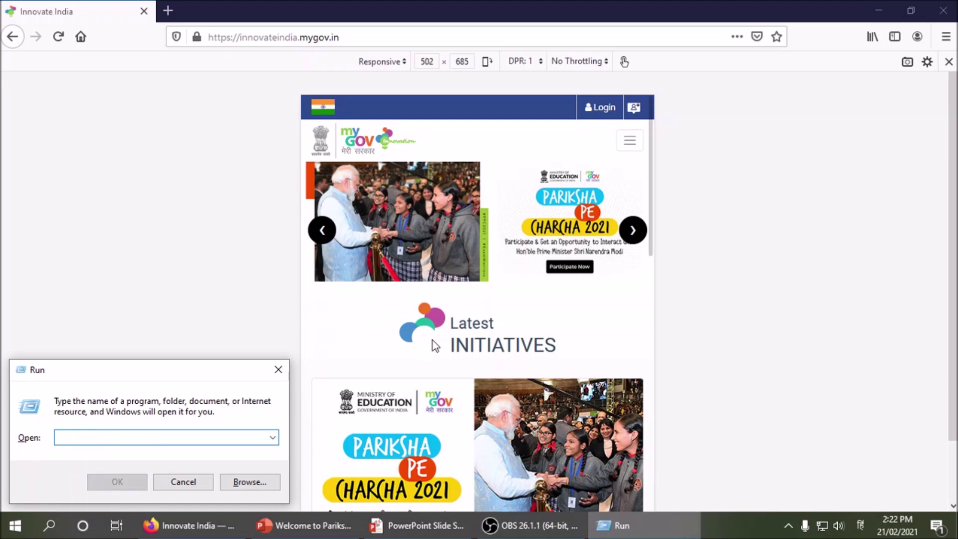
type("N")
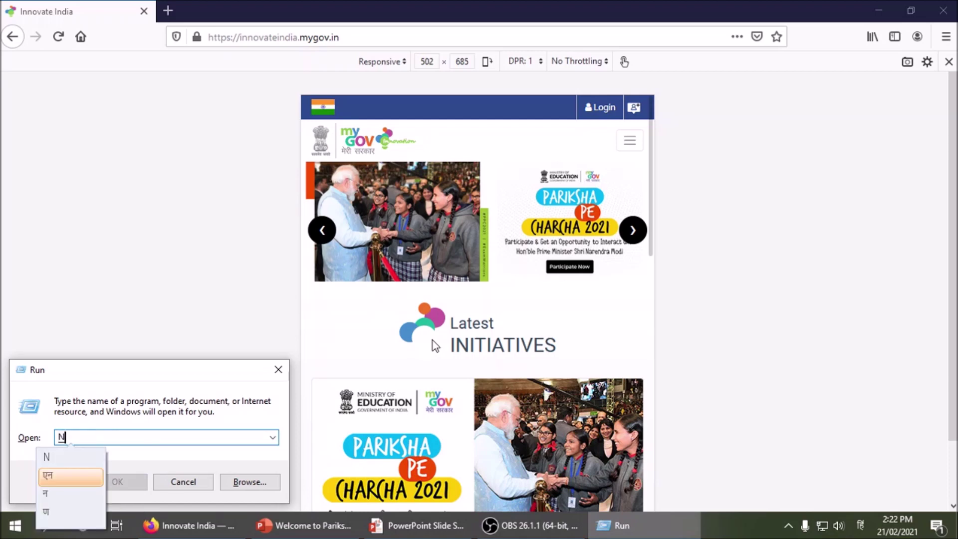
type("OTEPAD")
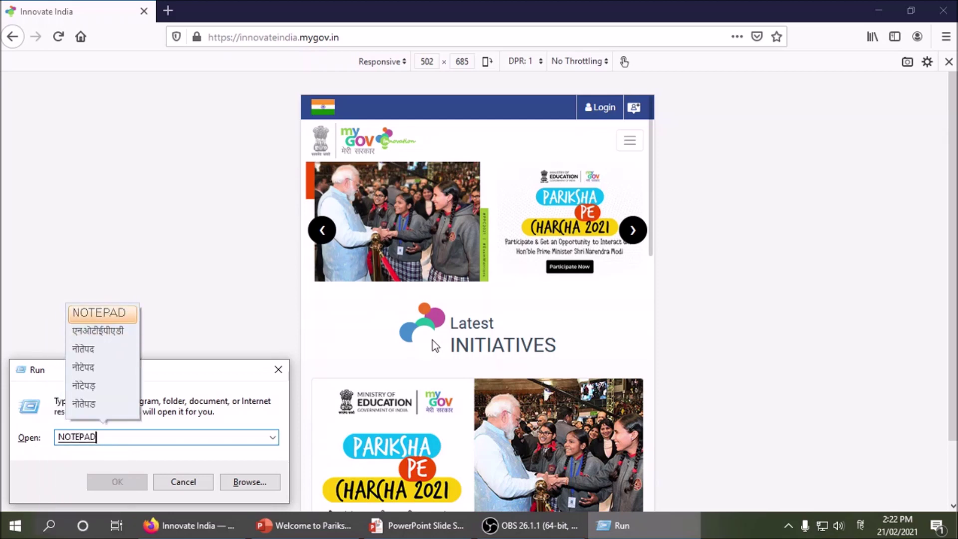
key("Return")
key("Return")
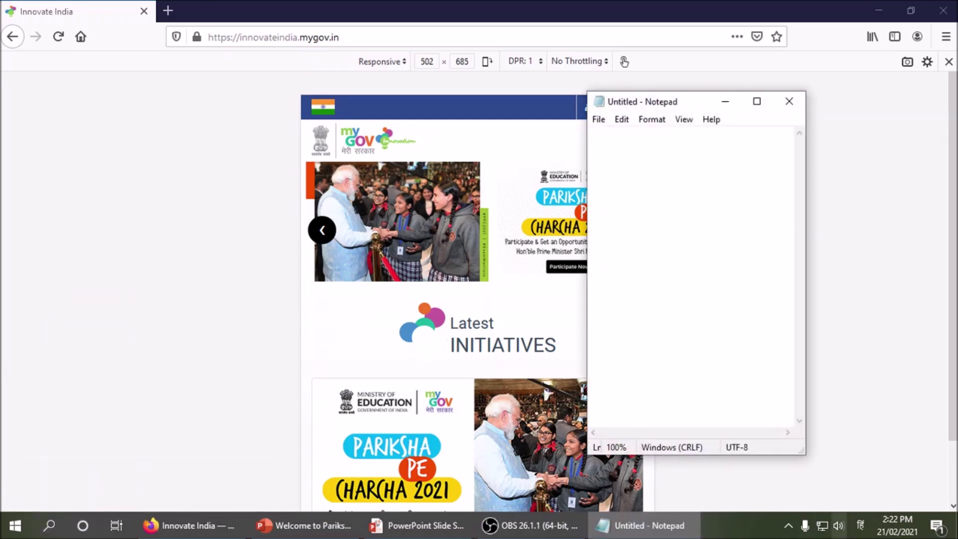
- Switch input to English, maximize Notepad, type a phone number, and stop the recording
left_click(860, 525)
left_click(831, 414)
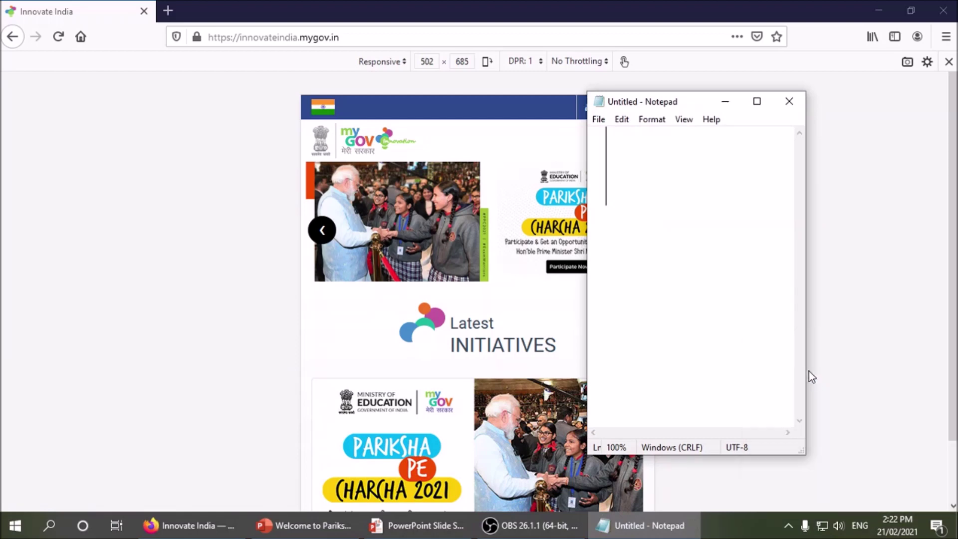
key("super+Up")
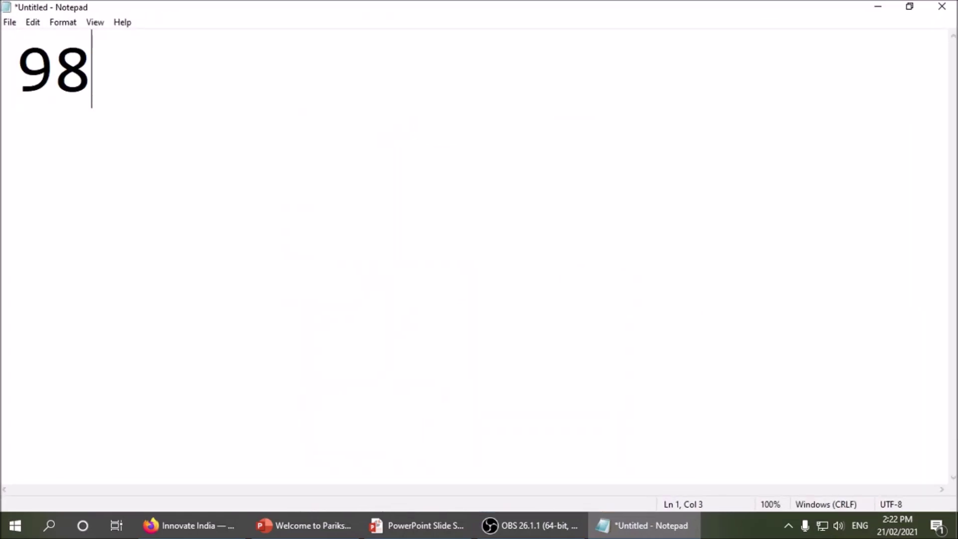
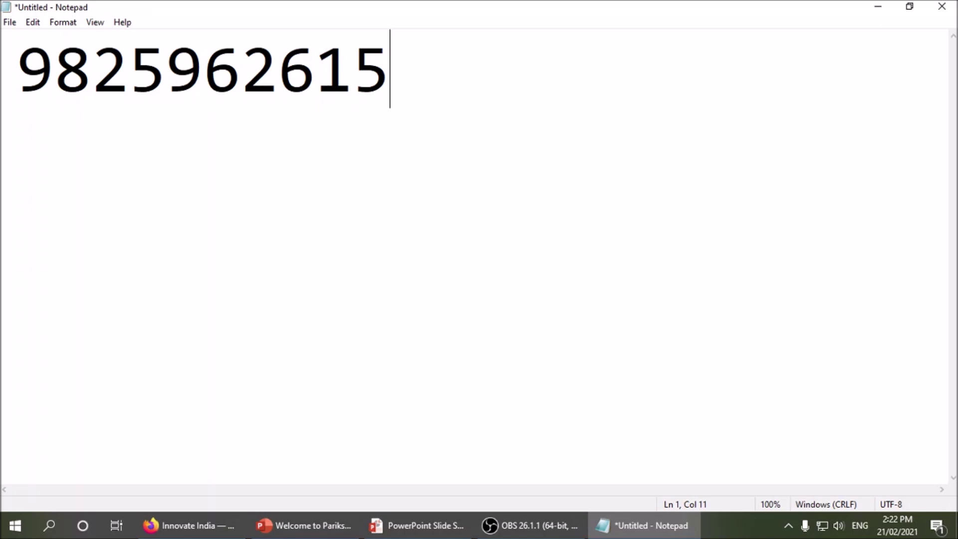
left_click(544, 533)
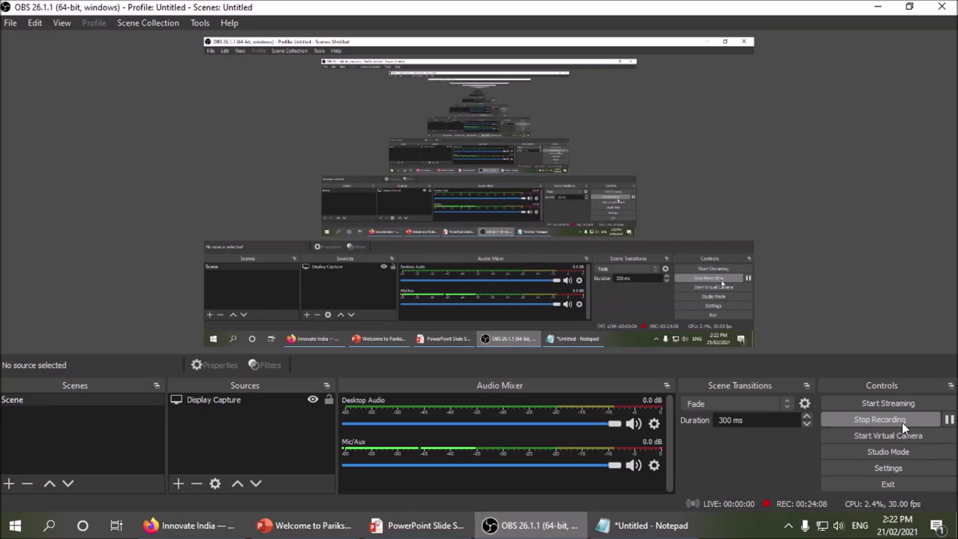
left_click(902, 421)
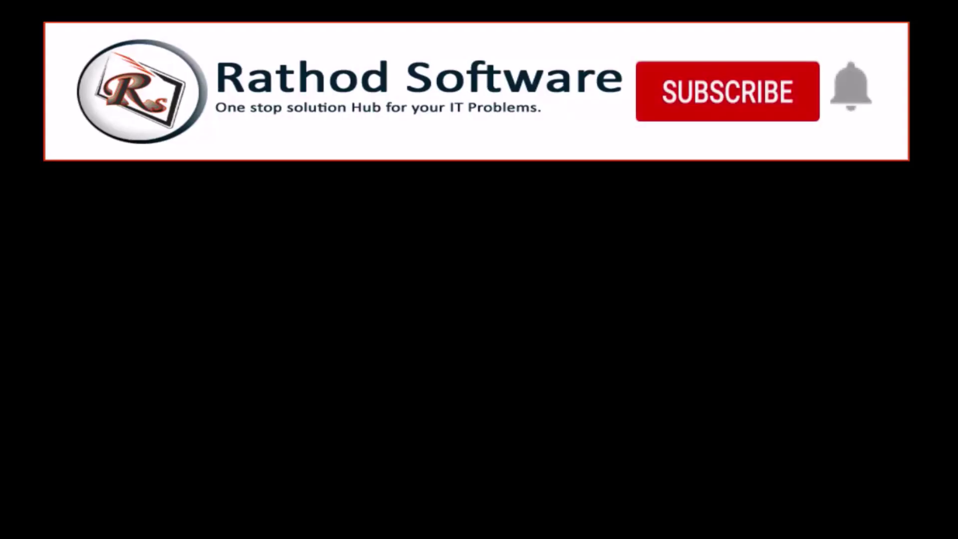